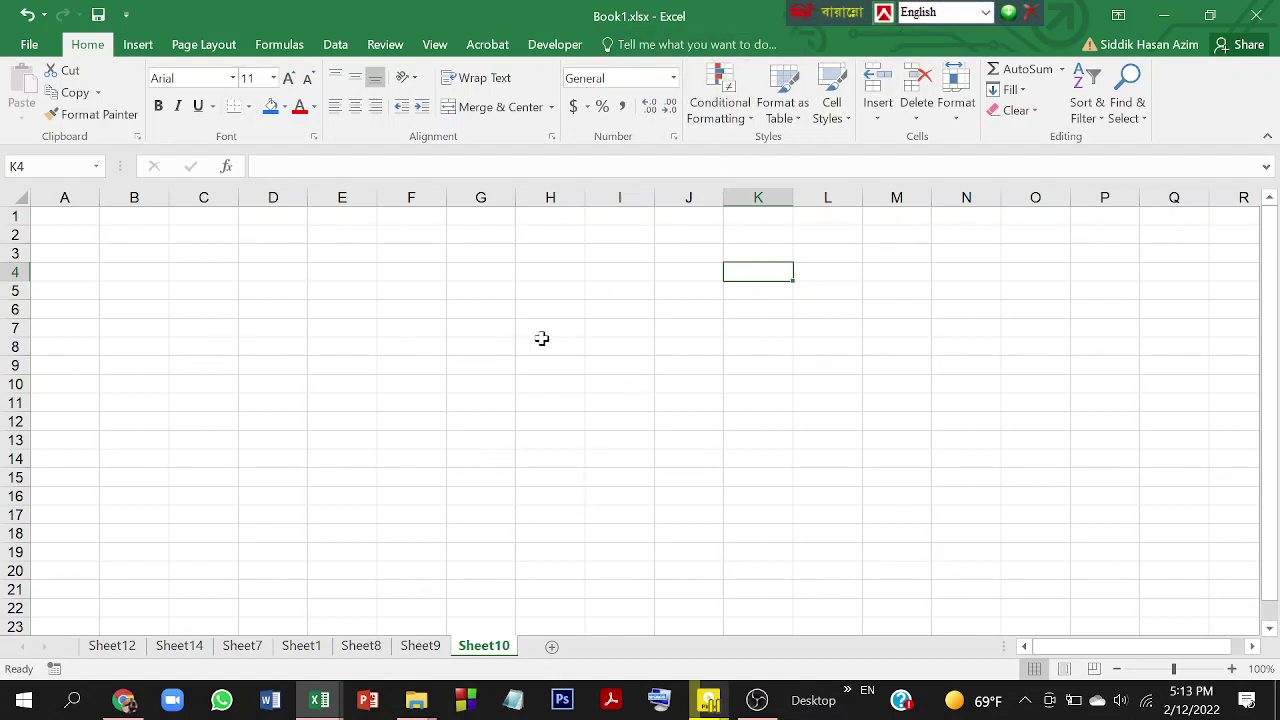
Set the font of cell F7 to SutonnyMJ.
click(392, 333)
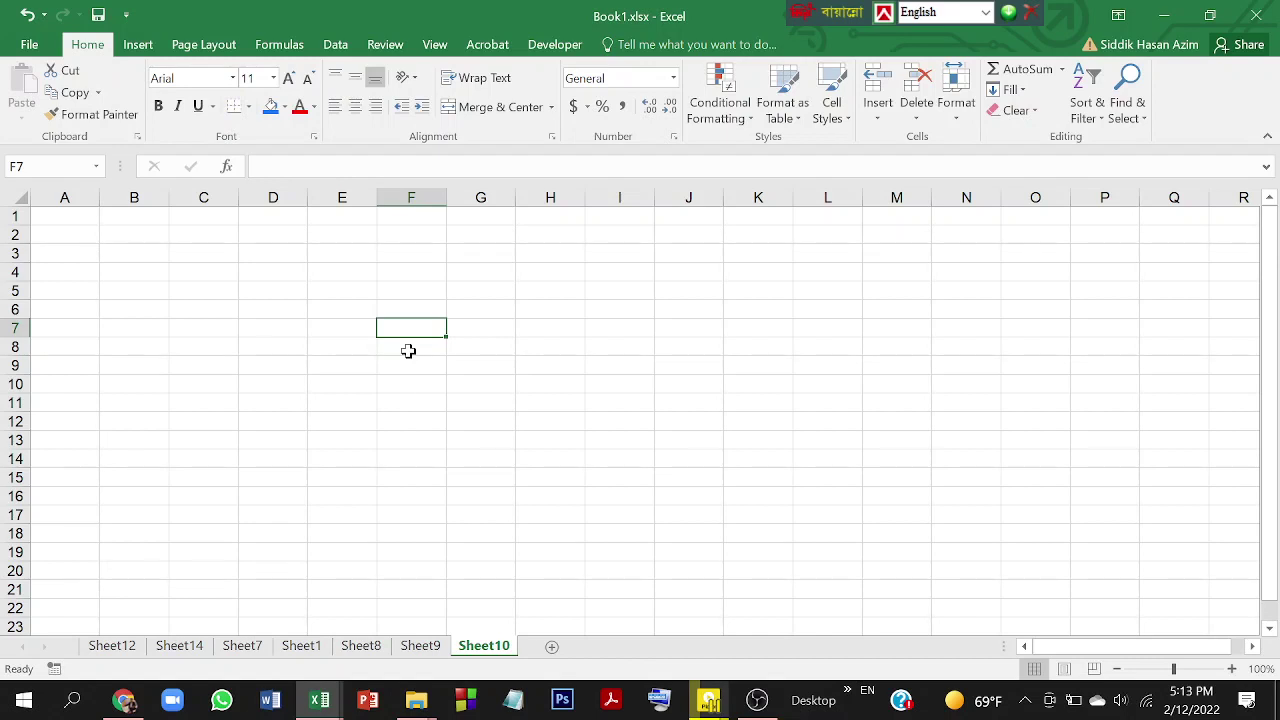
click(233, 79)
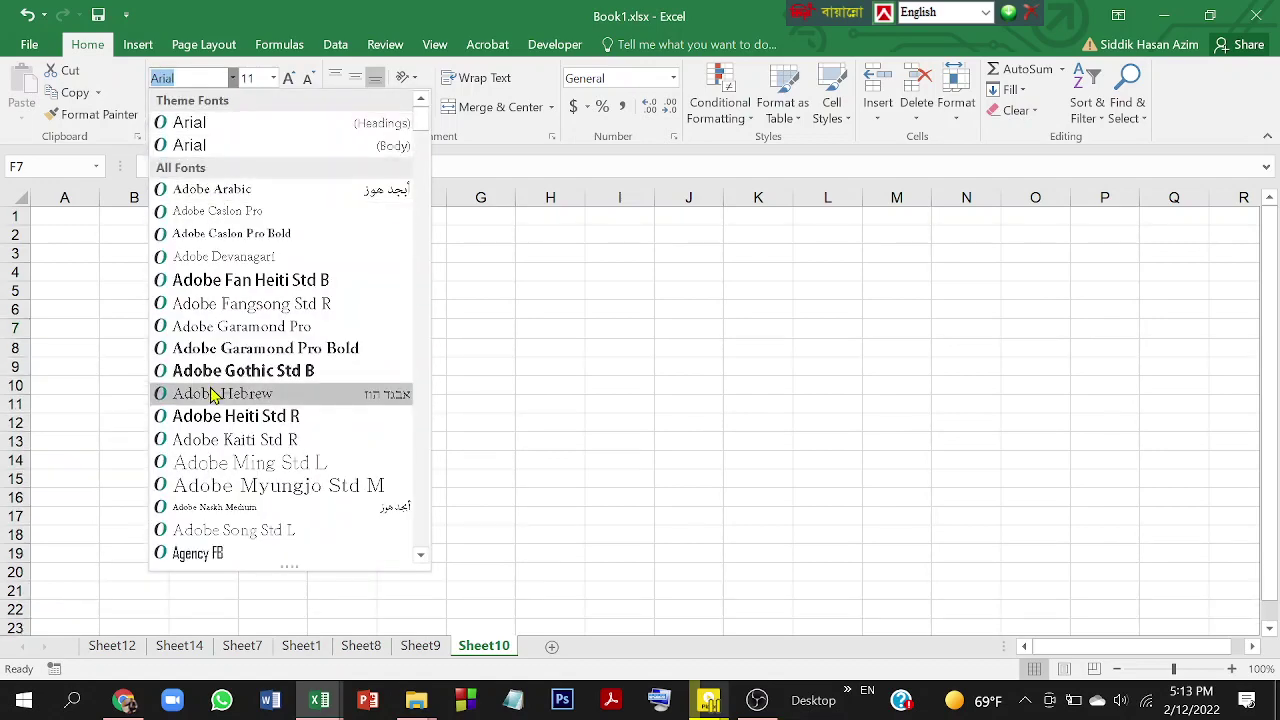
scroll(249, 420, down, 7)
scroll(249, 427, down, 2)
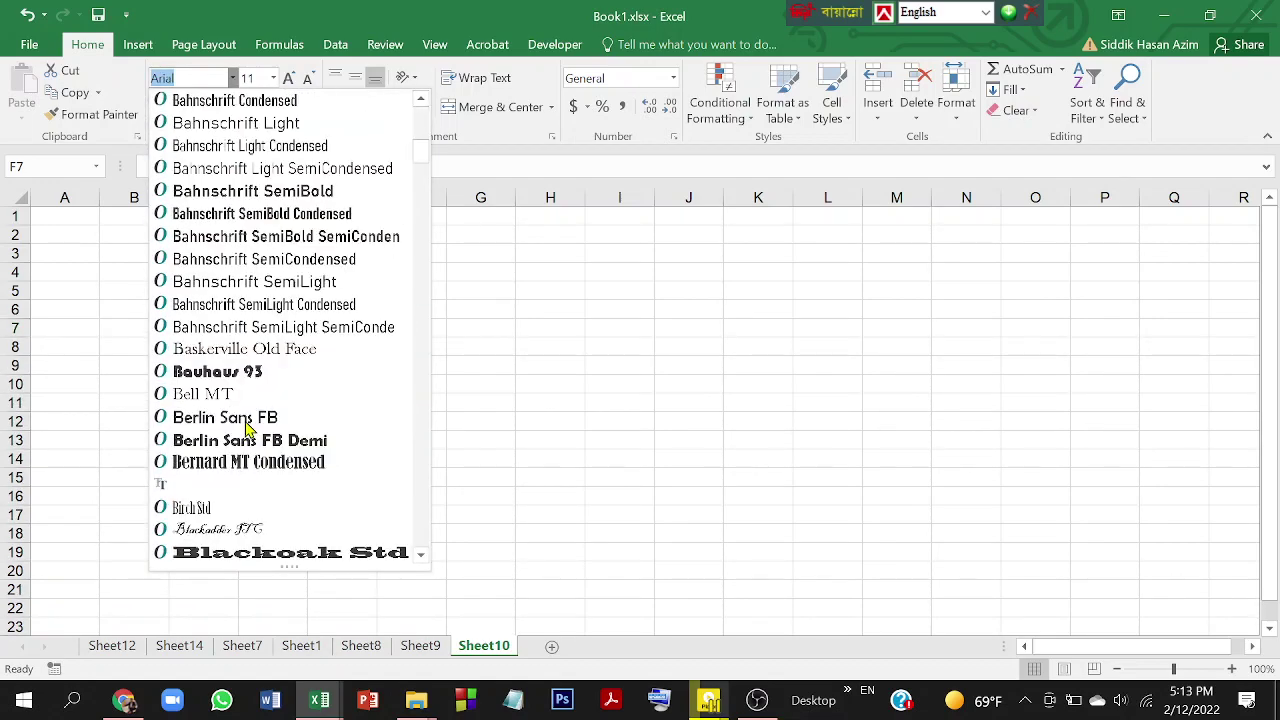
scroll(249, 427, up, 9)
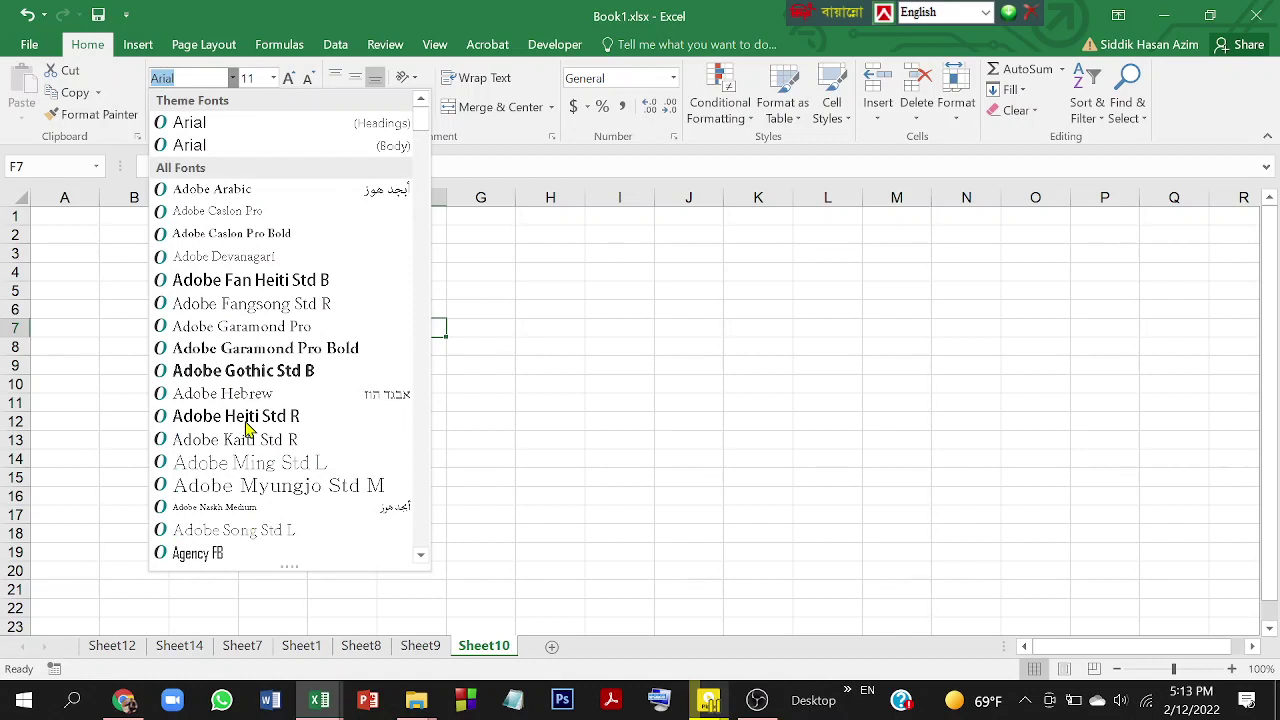
text(sc)
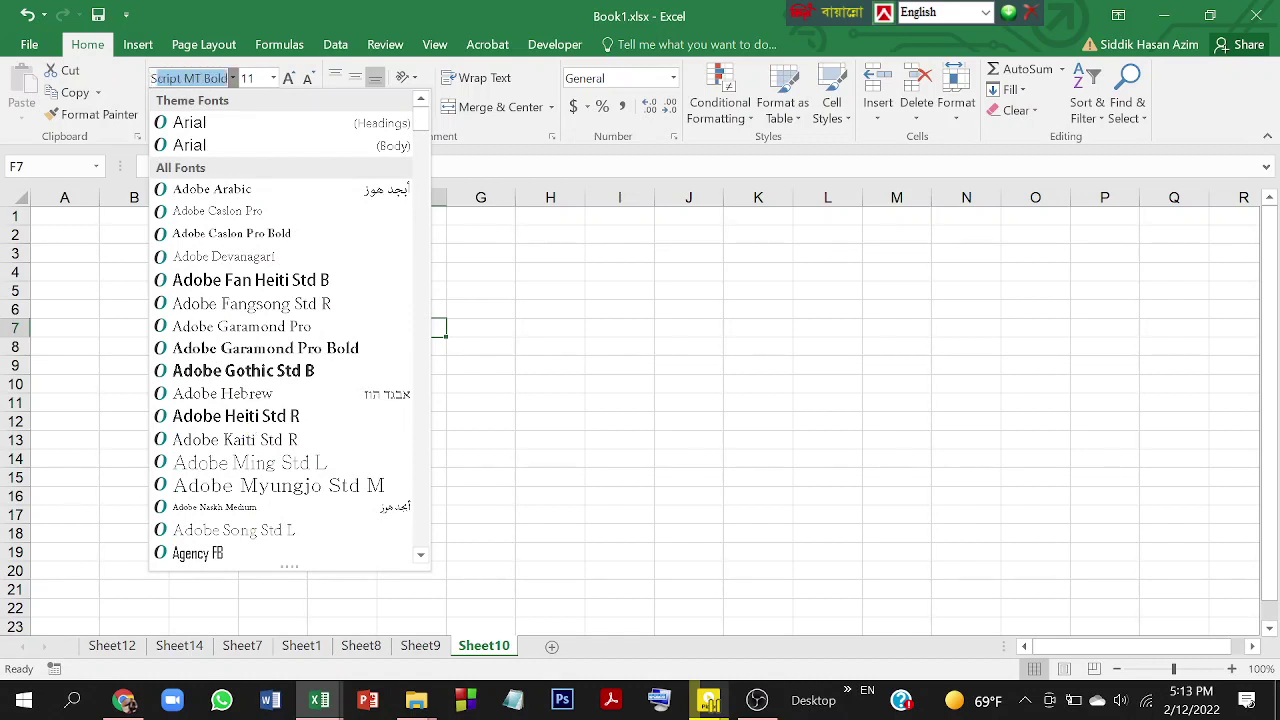
text(Sutu)
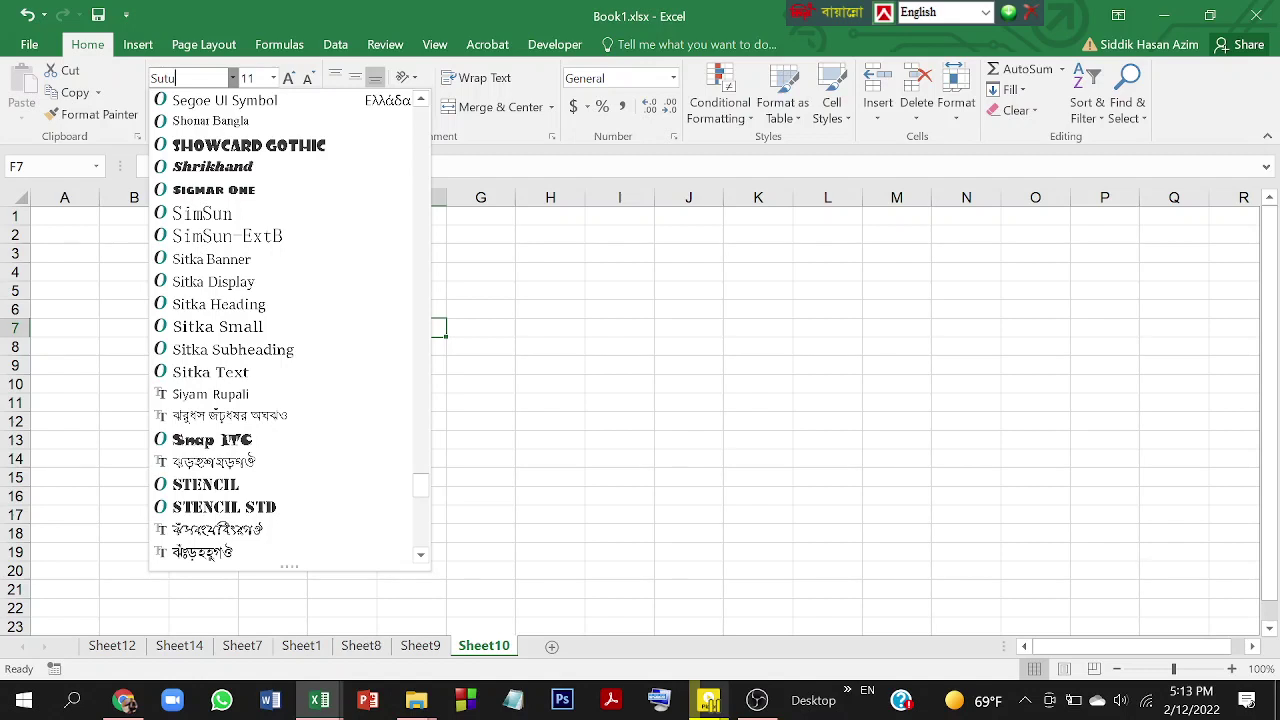
key(BackSpace)
text(utu)
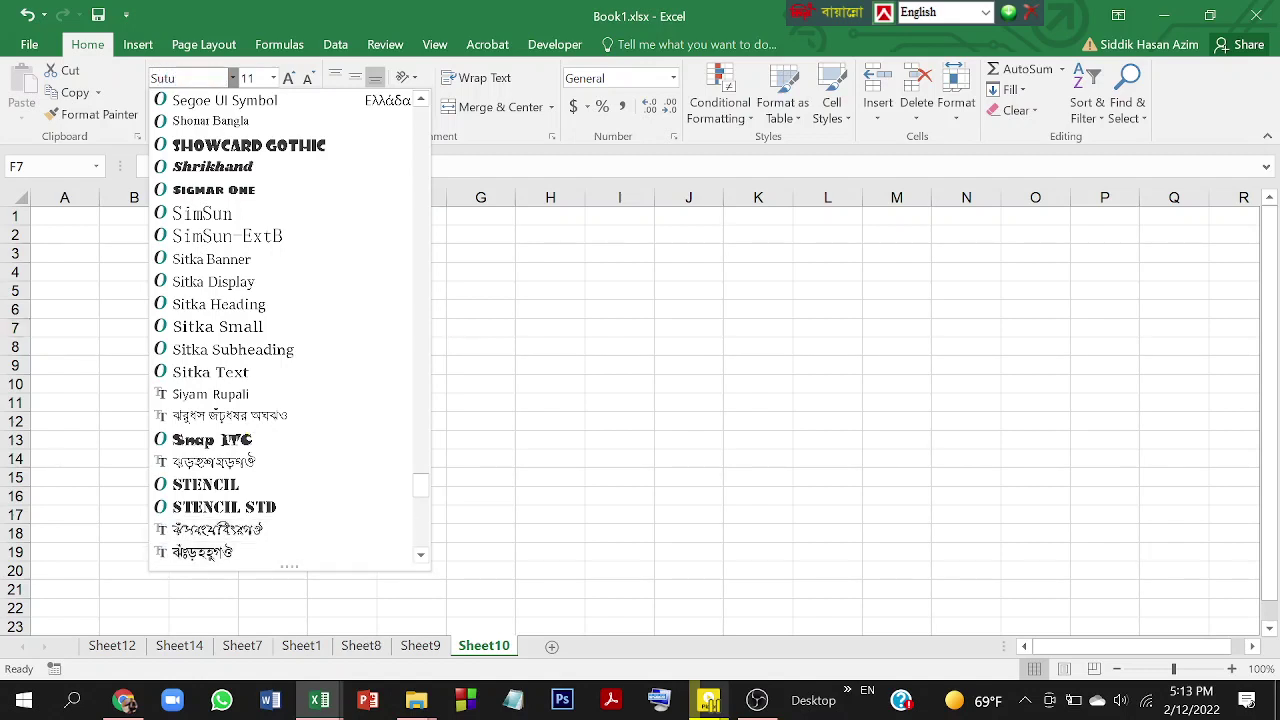
key(BackSpace)
key(BackSpace)
key(BackSpace)
key(Down)
key(Down)
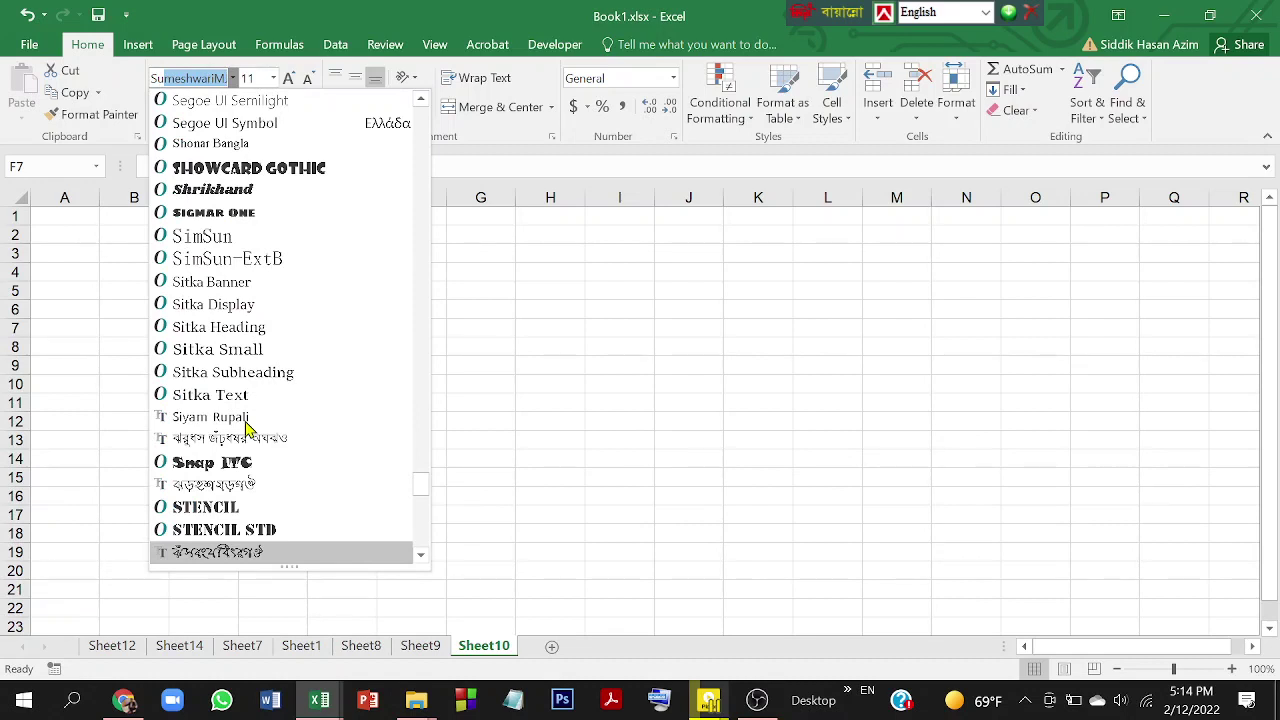
key(Down)
key(Return)
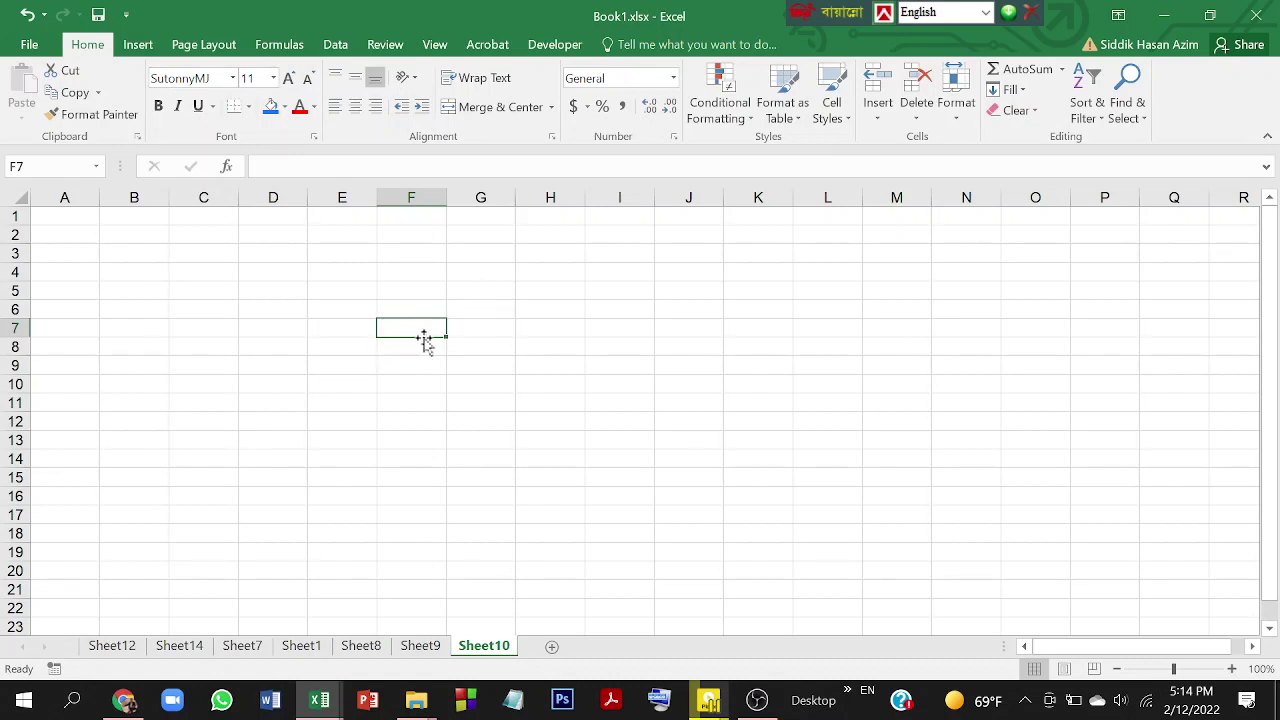
Enter the sample text "gkjm mM" in cell F7.
text(gkj)
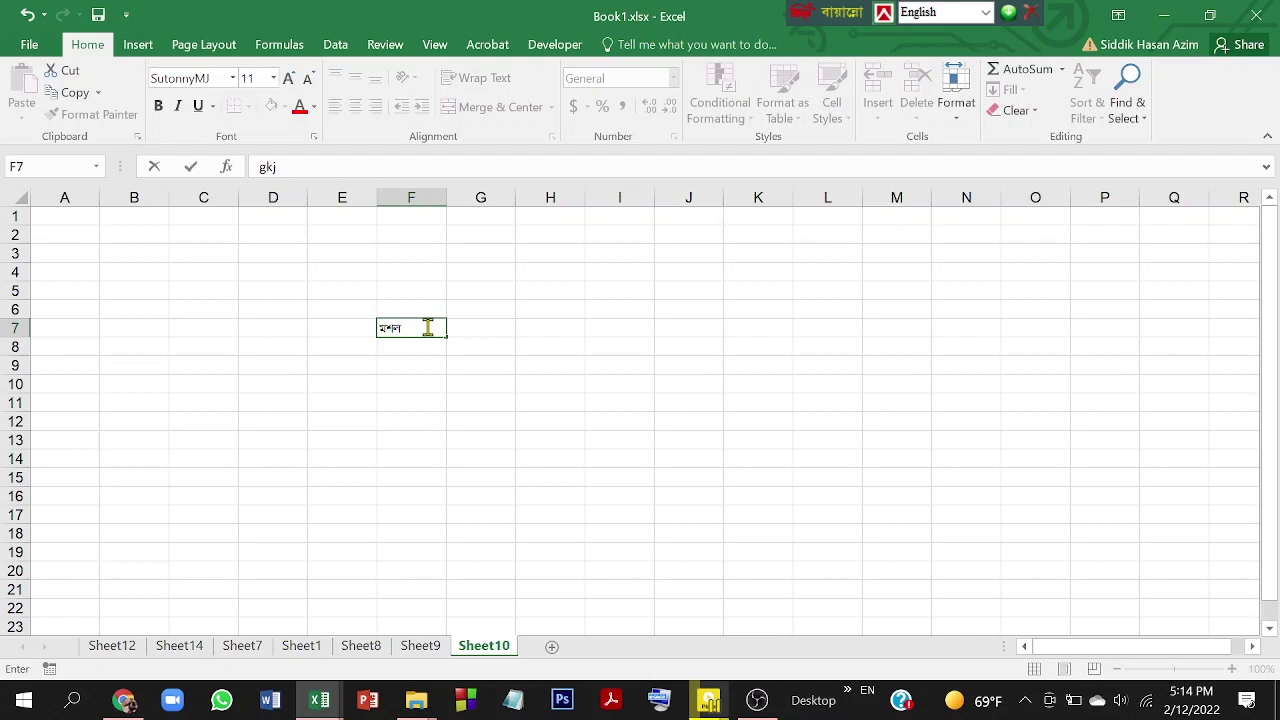
text(m)
text(mM)
Switch the Bijoy keyboard layout to Bijoy Classic.
click(885, 17)
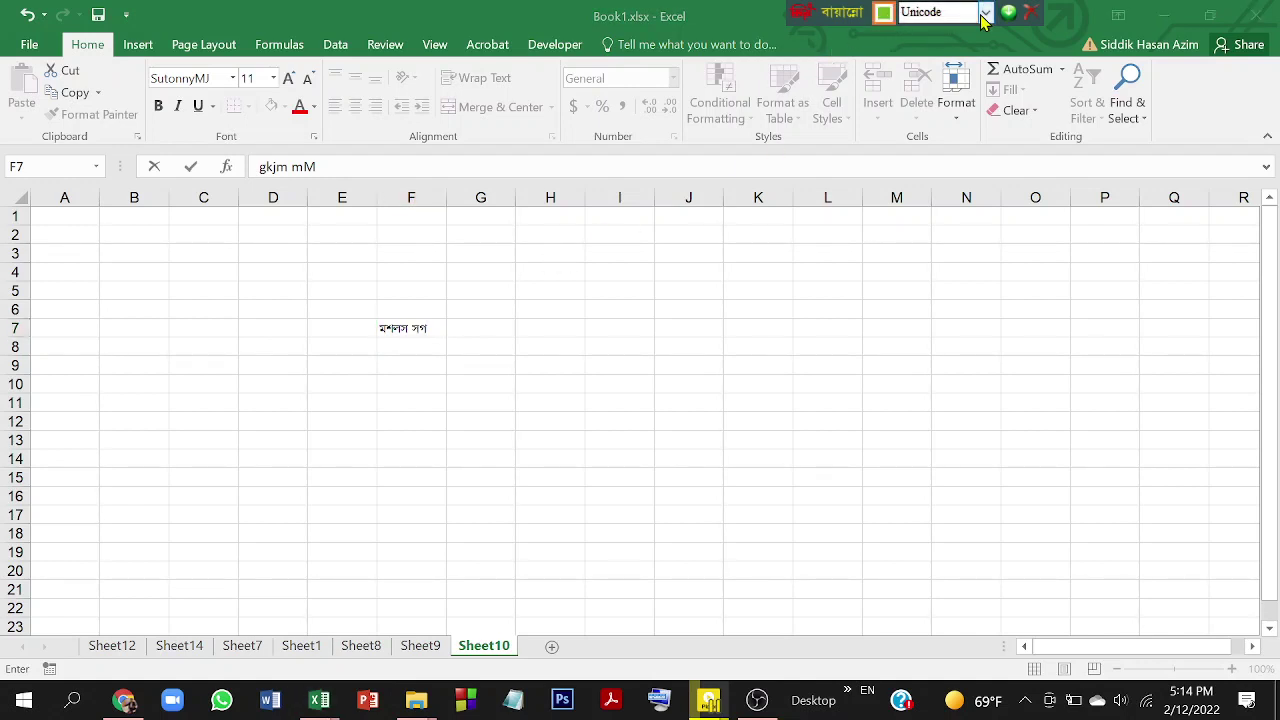
click(984, 13)
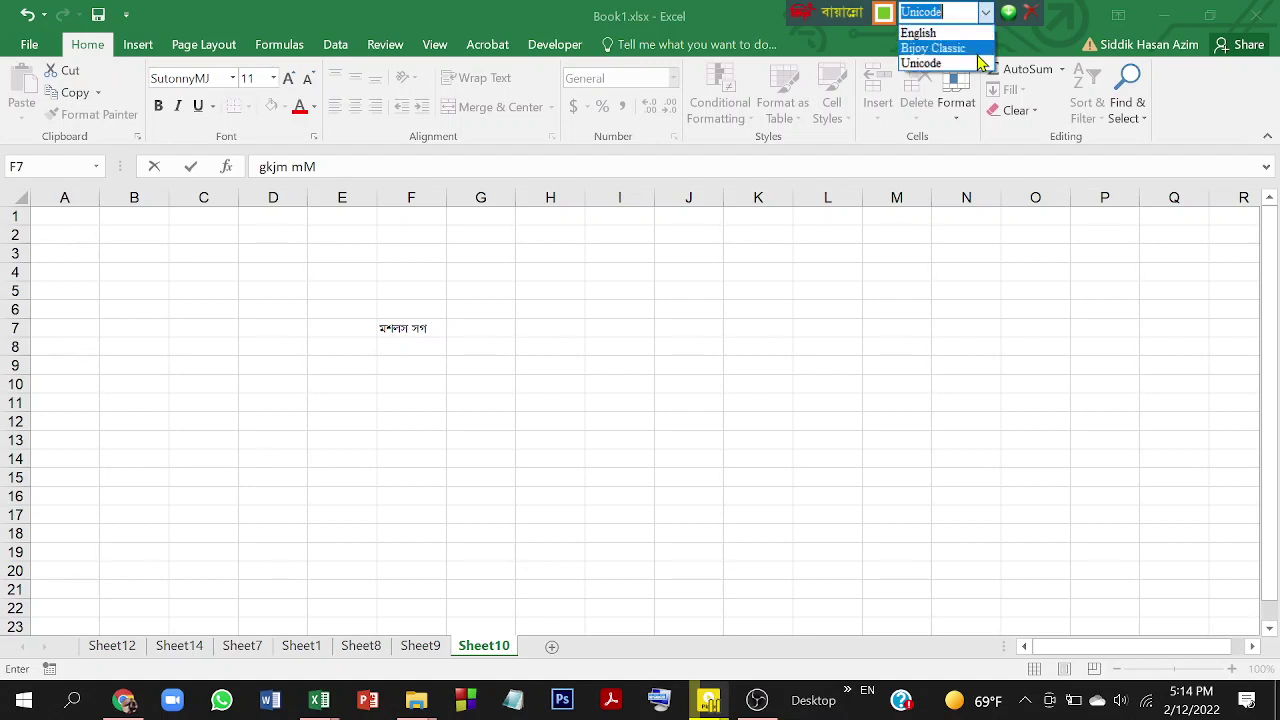
click(978, 55)
Clear the sample text in cell F7 and enter "g k" in its place.
click(390, 330)
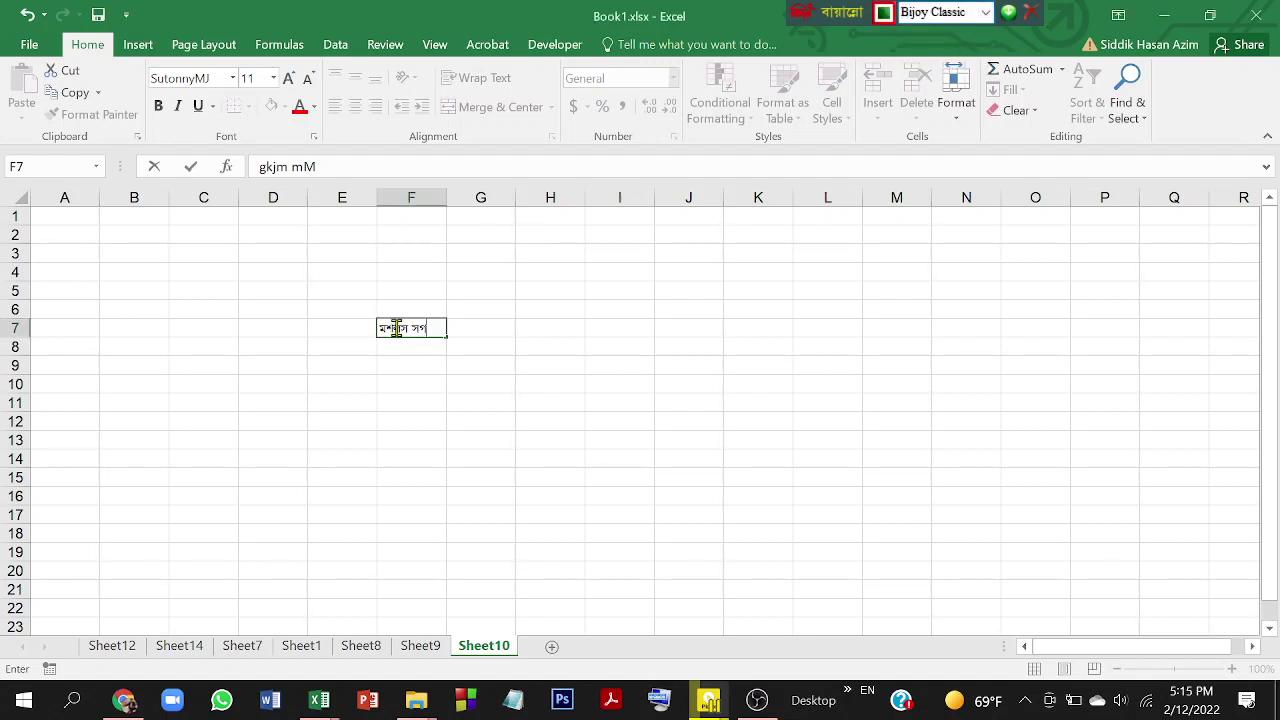
text(gkjm mMg)
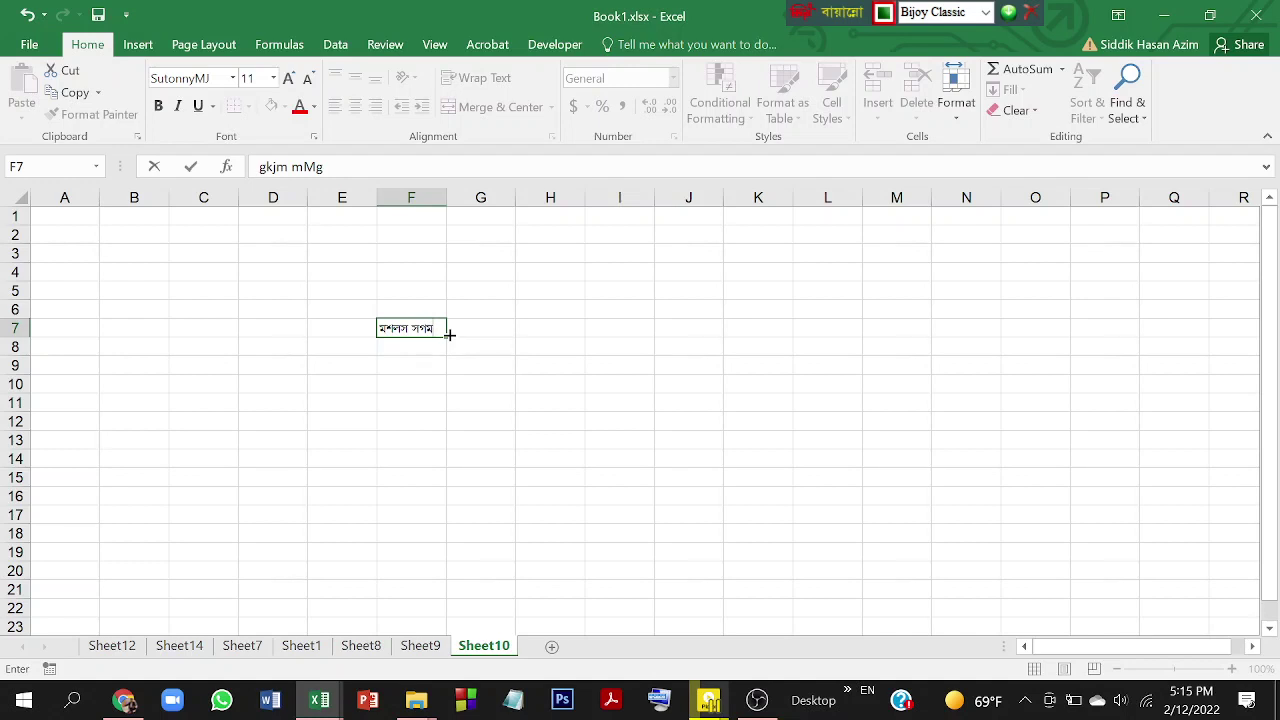
key(BackSpace)
key(BackSpace)
key(BackSpace)
key(BackSpace)
key(BackSpace)
key(BackSpace)
key(BackSpace)
key(BackSpace)
text(g k)
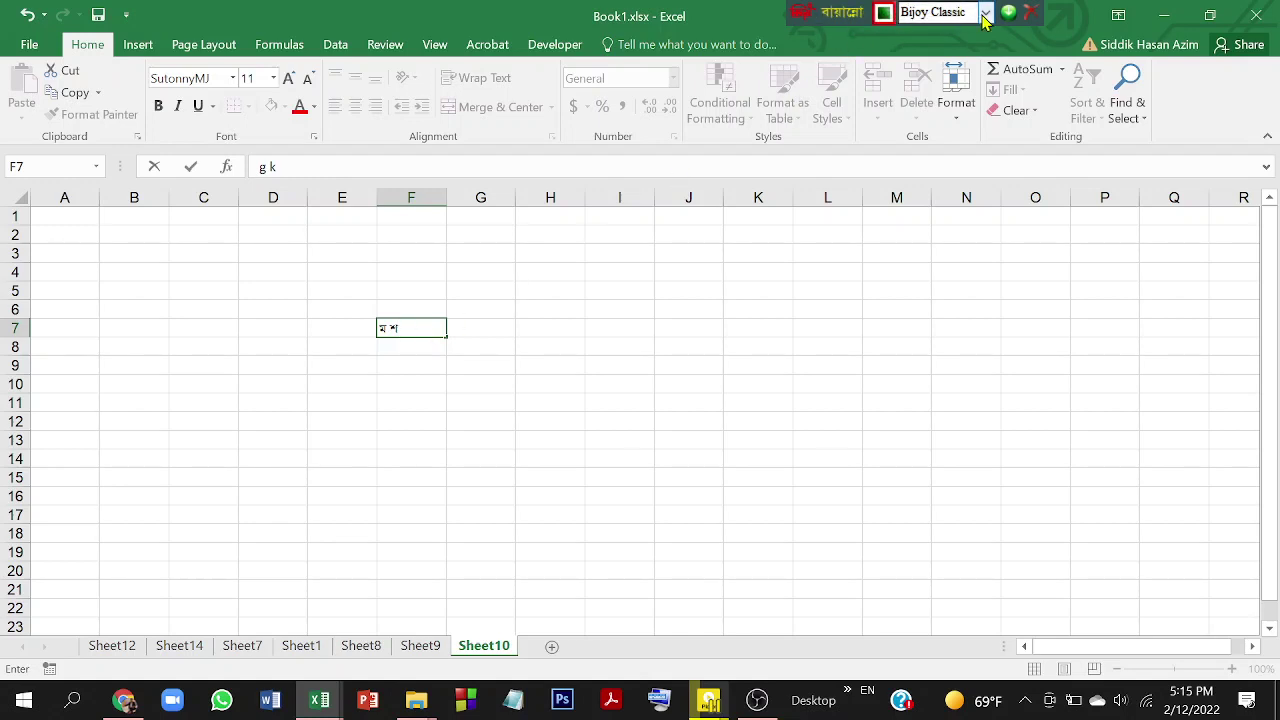
click(417, 328)
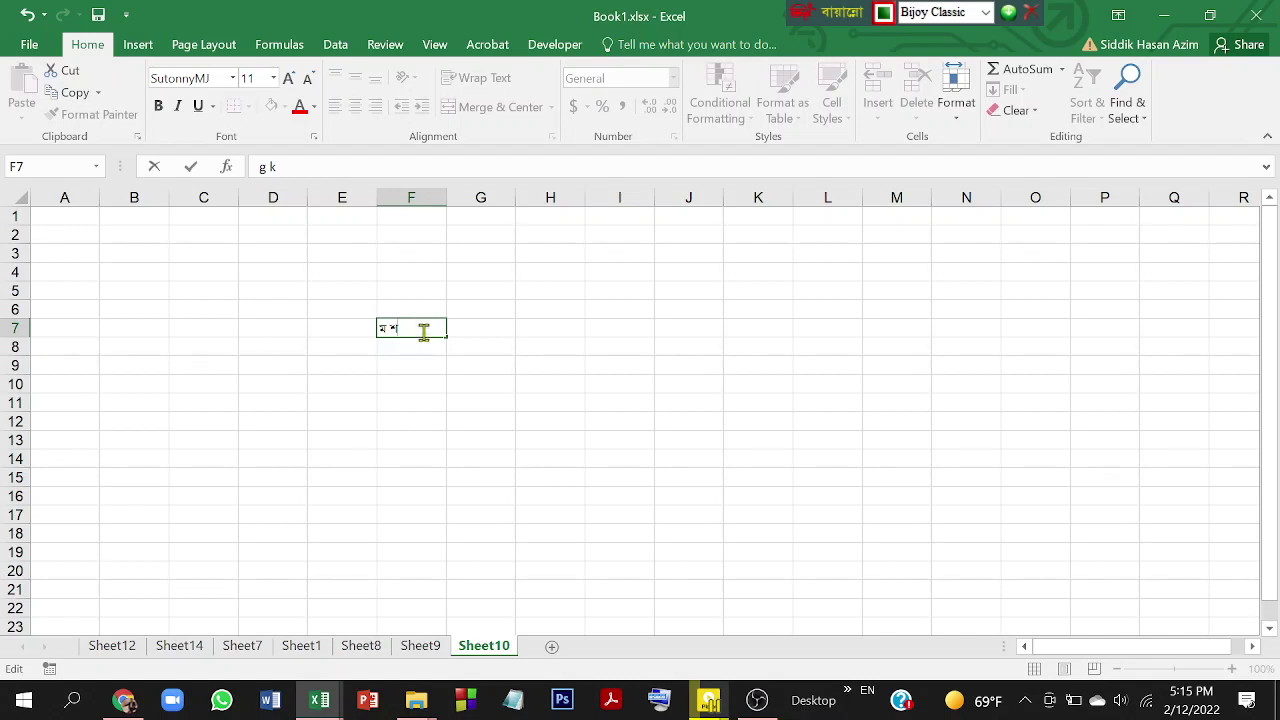
click(507, 323)
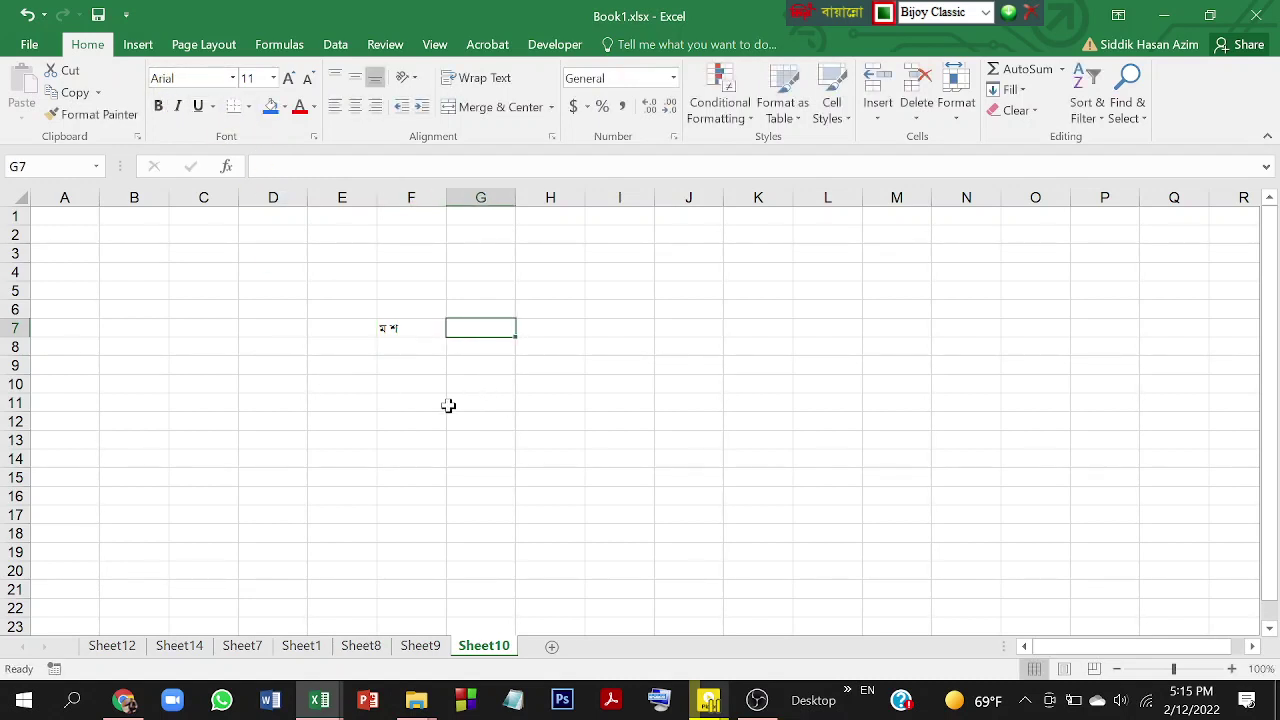
click(522, 288)
click(283, 282)
click(361, 425)
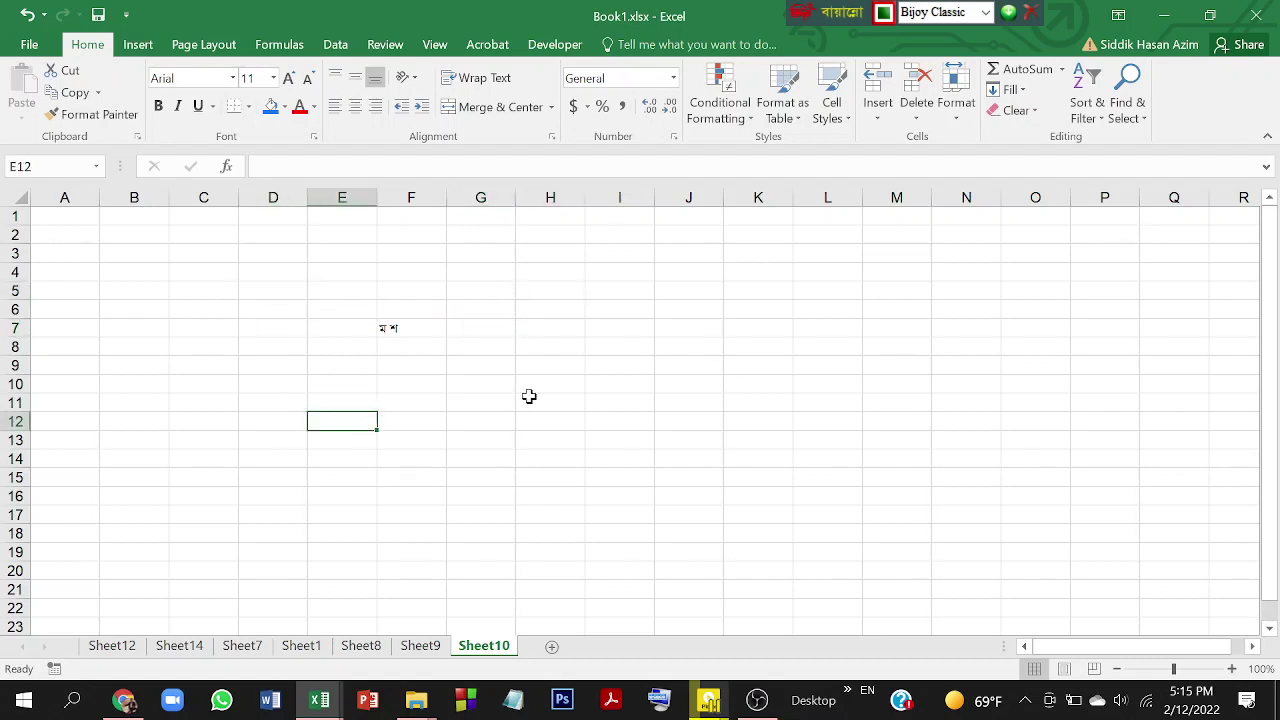
click(529, 396)
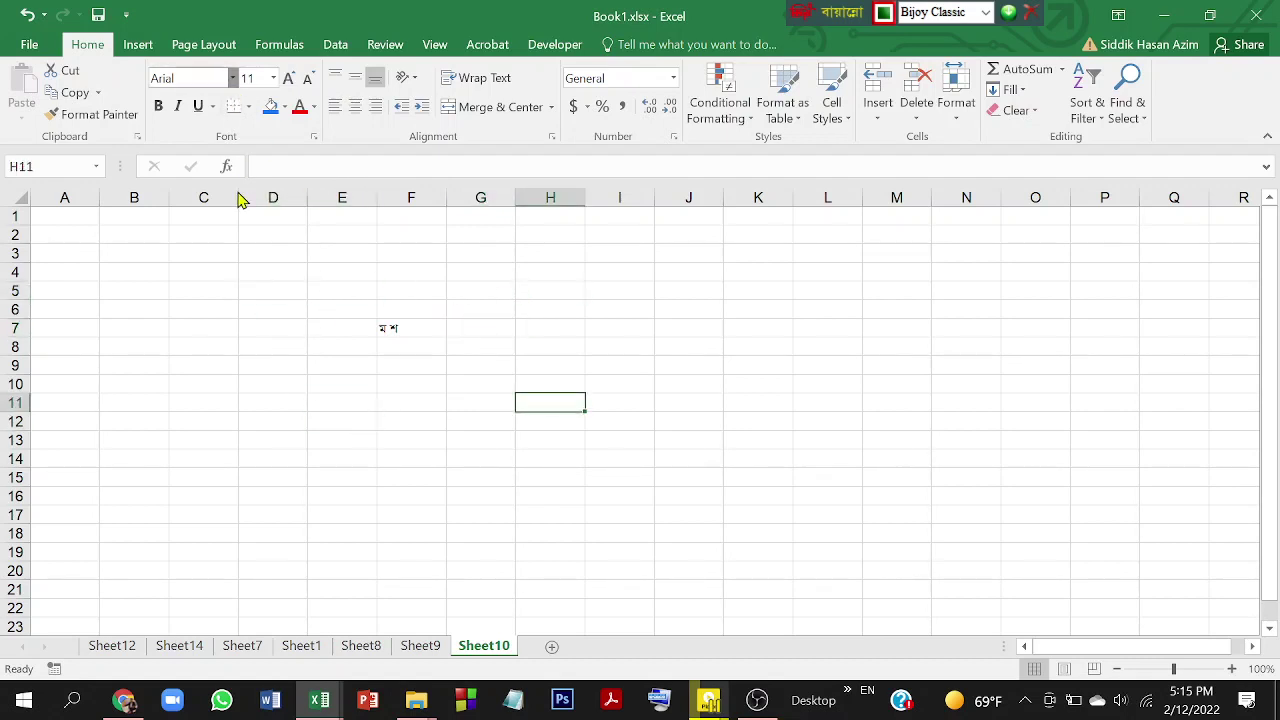
click(232, 78)
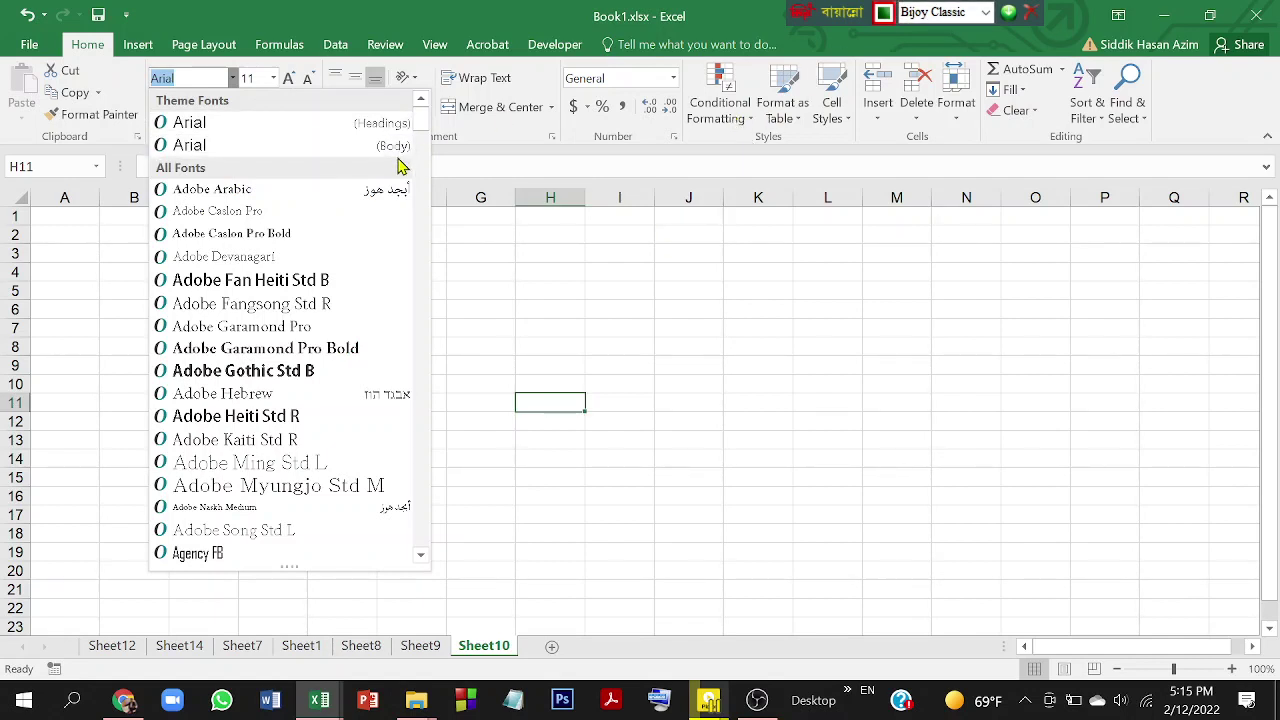
text(&)
key(BackSpace)
text(lbt&)
key(BackSpace)
text(f)
key(BackSpace)
key(BackSpace)
key(BackSpace)
key(BackSpace)
key(BackSpace)
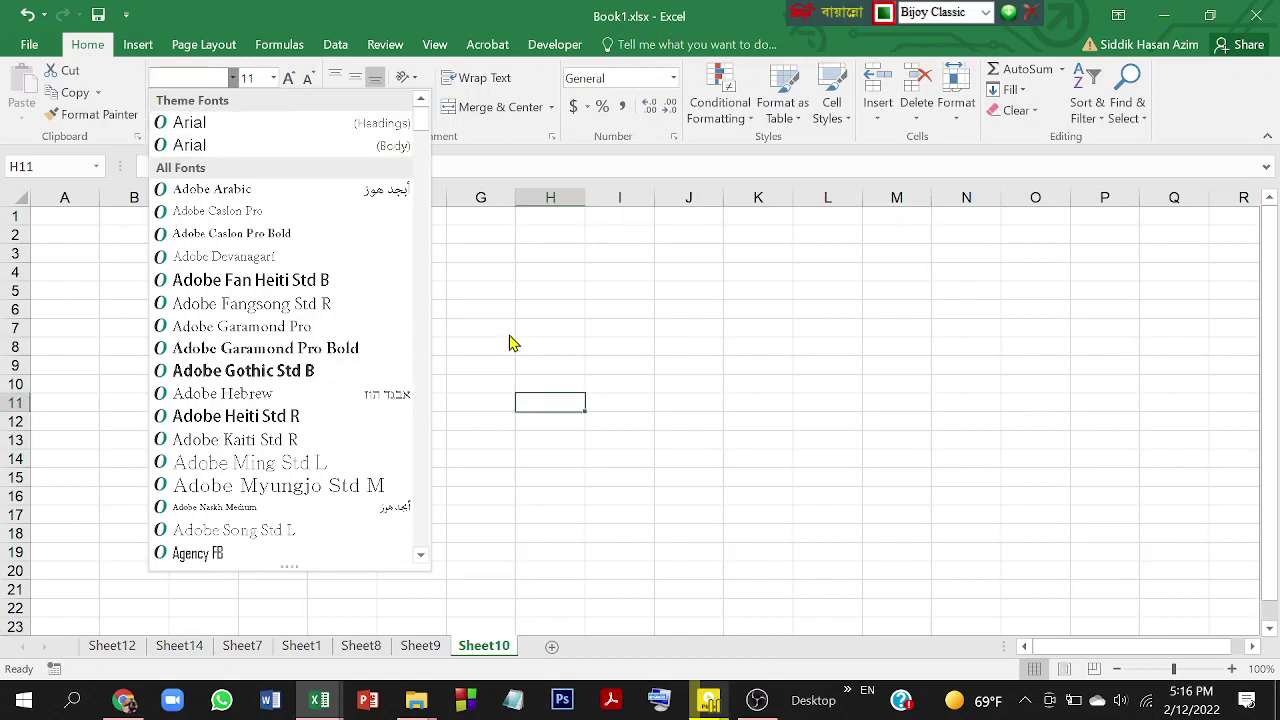
Switch the Bijoy keyboard layout to English and clear the contents of cell F7.
click(883, 14)
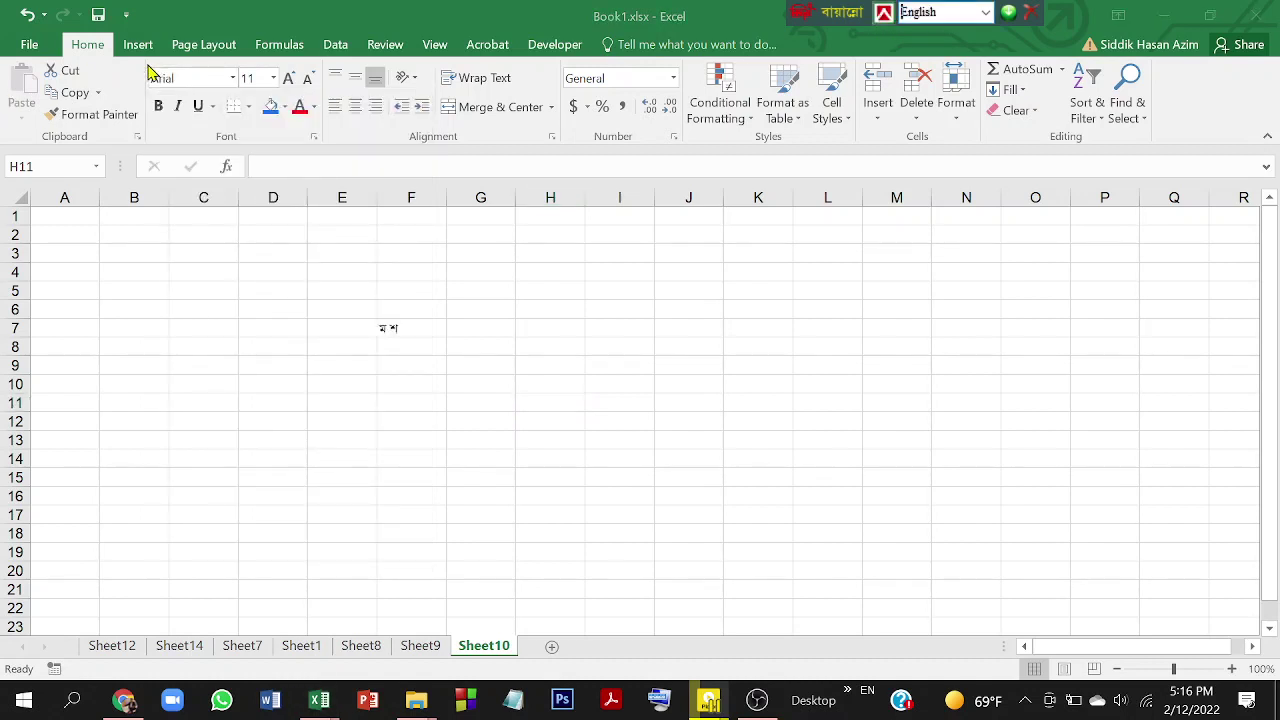
click(197, 90)
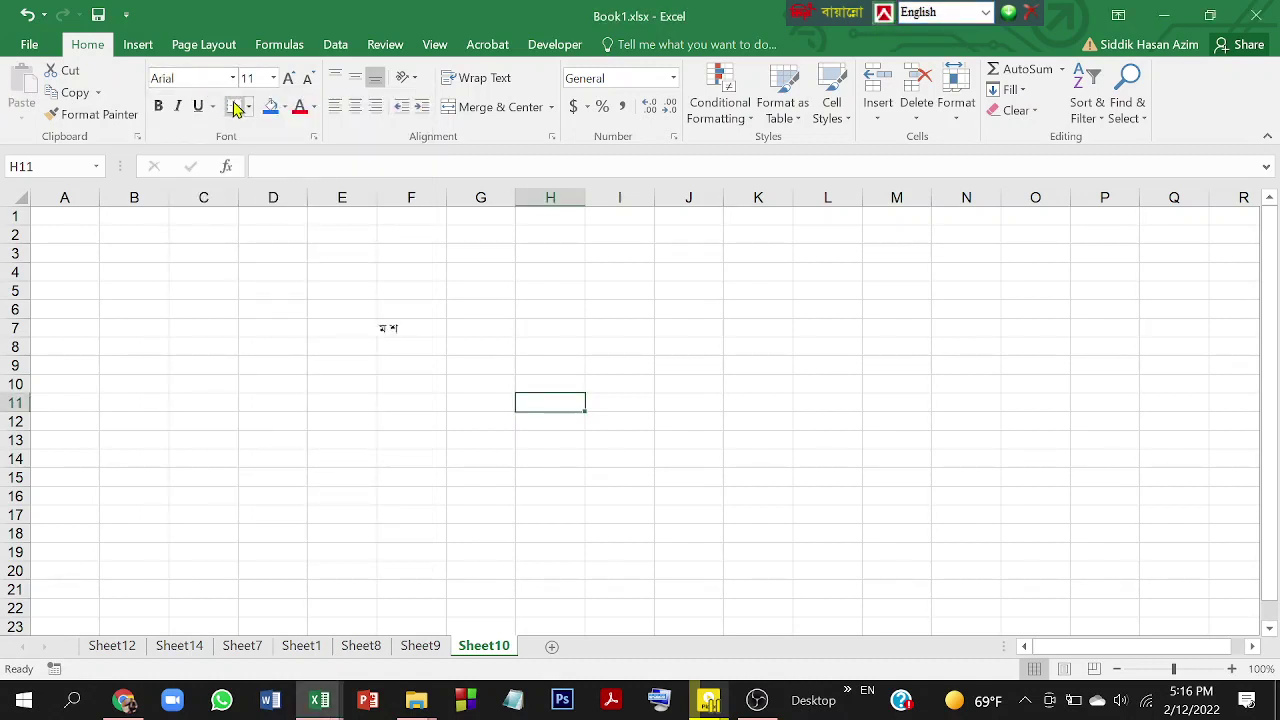
click(205, 80)
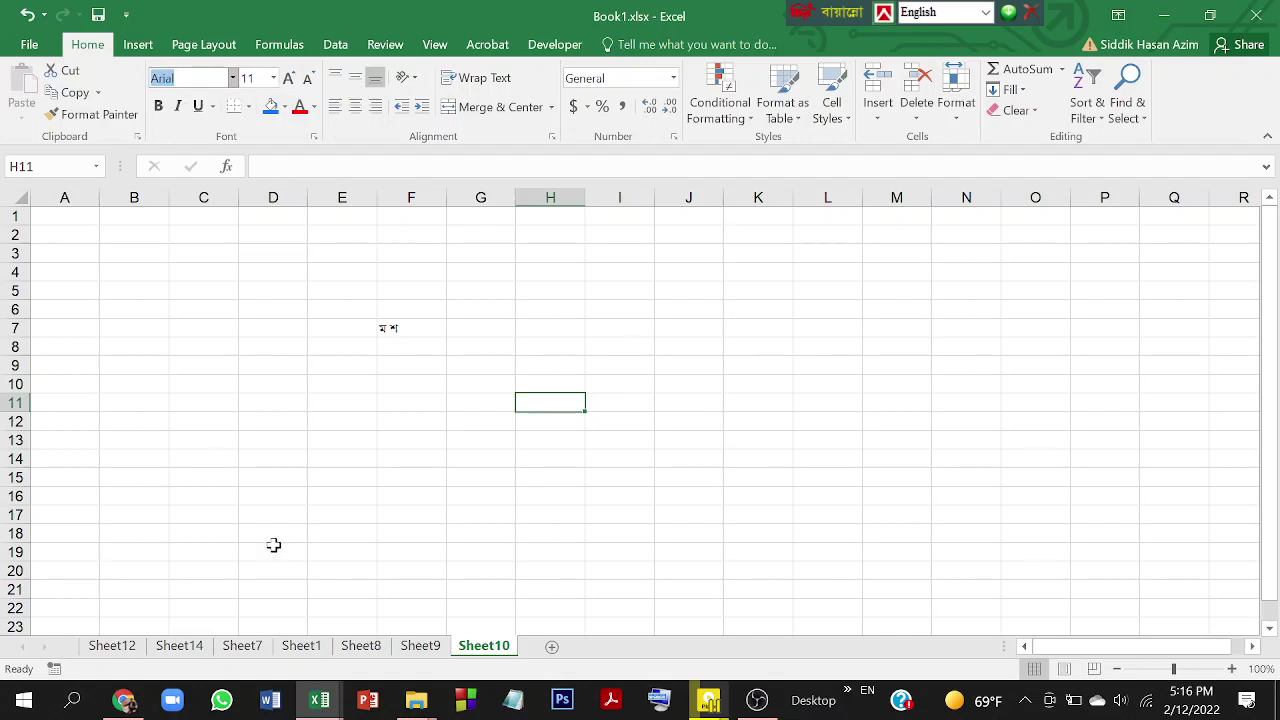
click(408, 330)
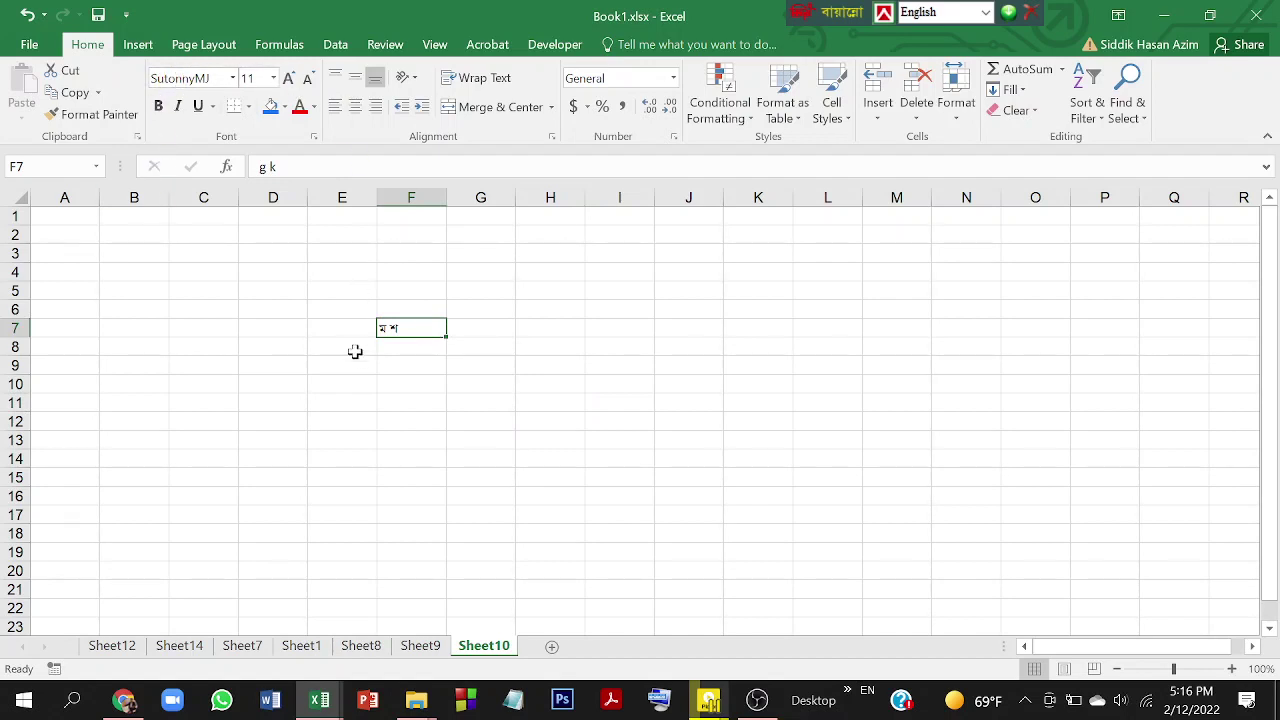
key(BackSpace)
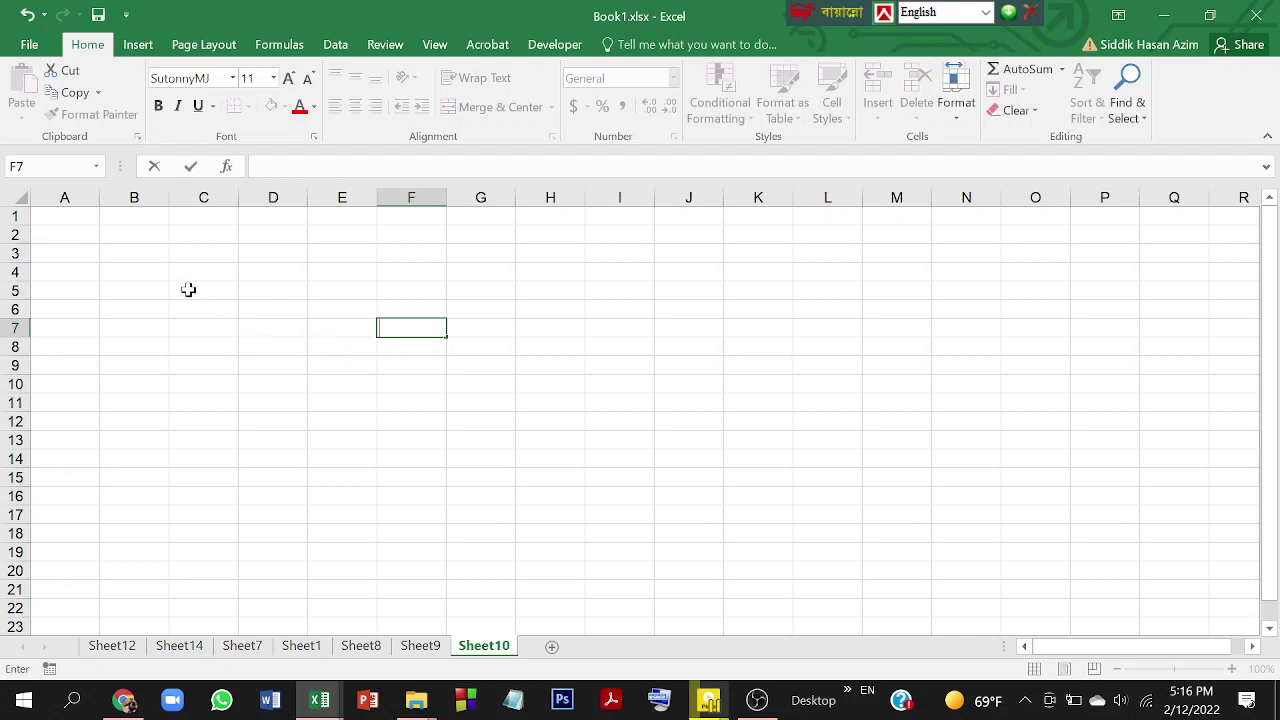
Set the font of the cell range C5:L16 to SutonnyMJ.
drag(177, 287, 849, 498)
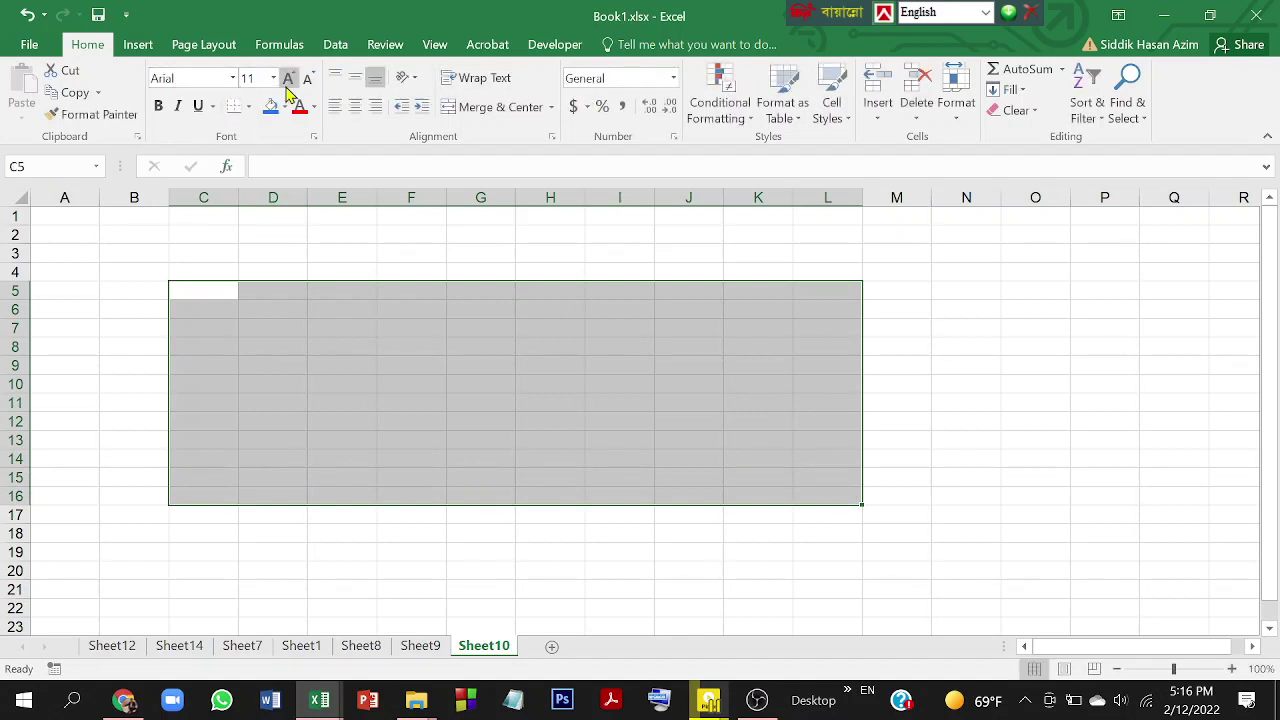
click(189, 80)
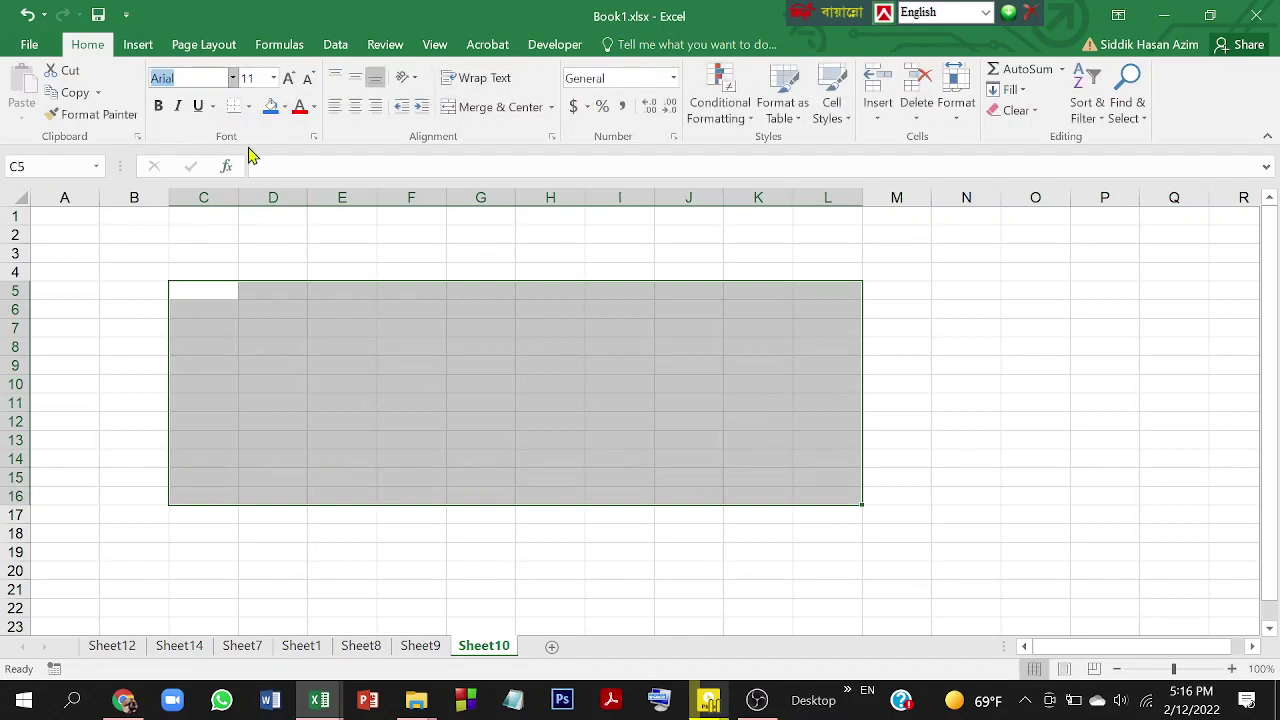
key(BackSpace)
text(SutonnyMJ)
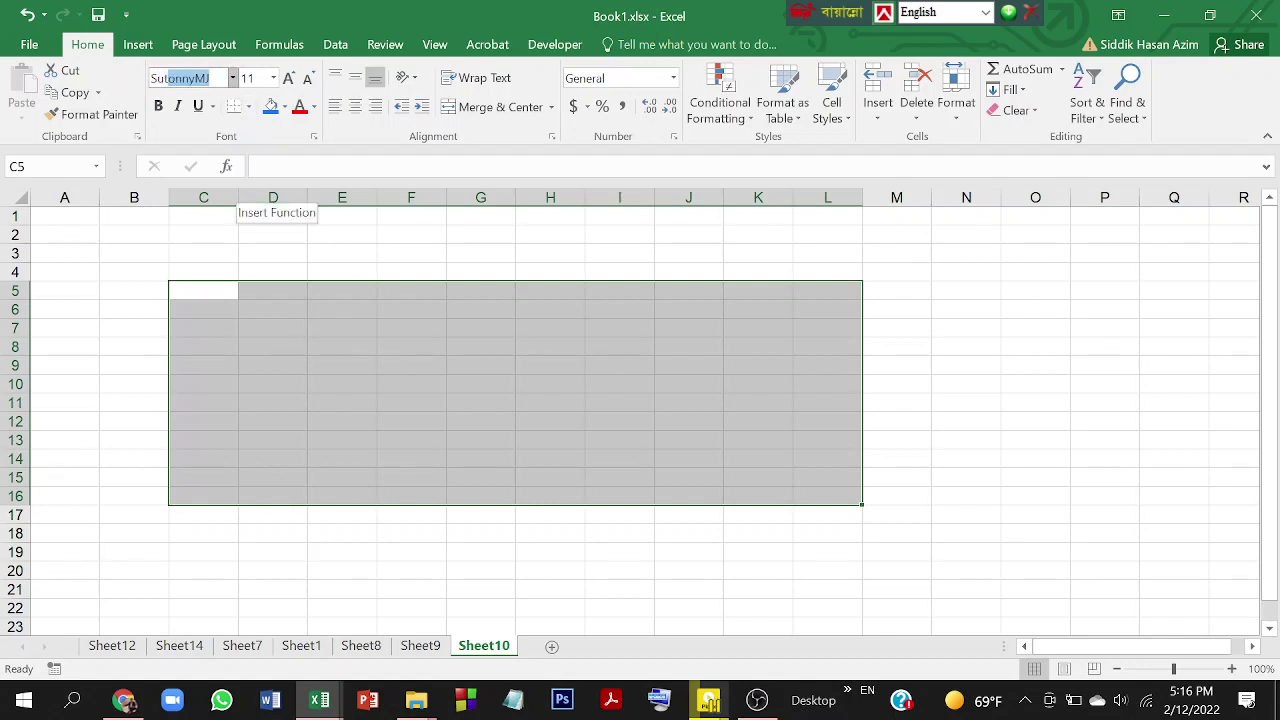
key(Return)
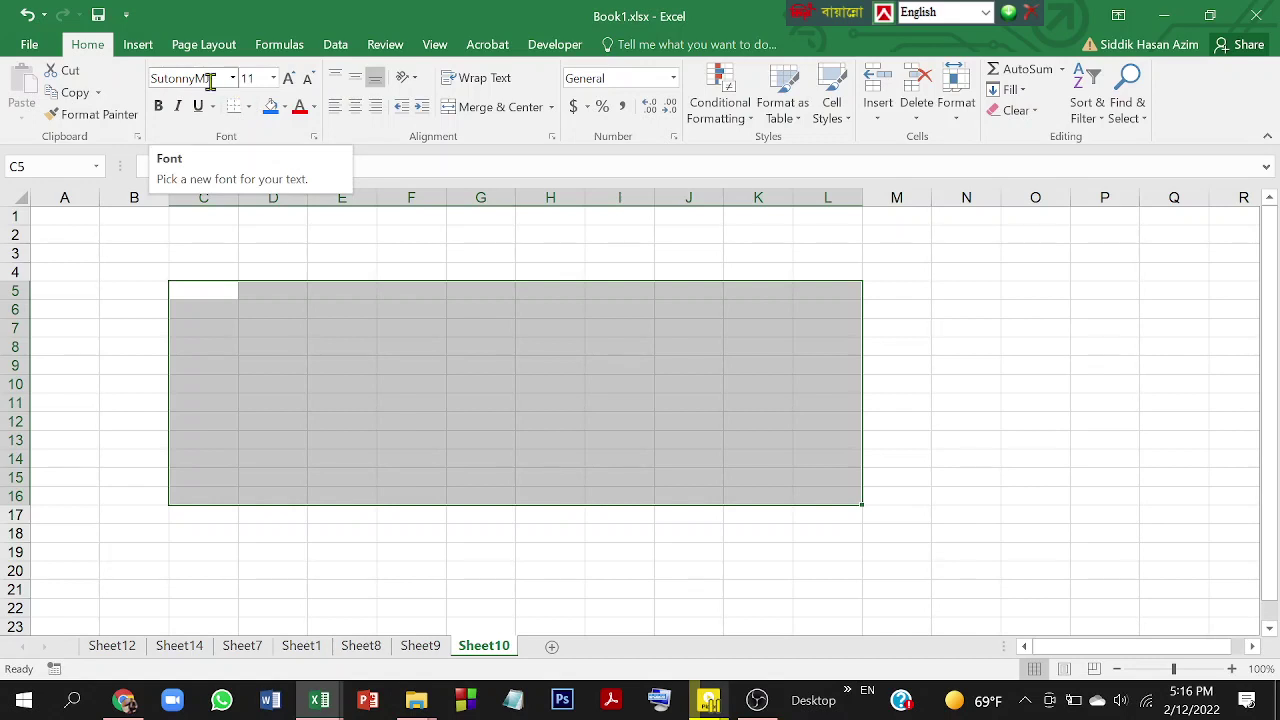
Switch the Bijoy keyboard layout back to Bijoy Classic and return to the worksheet cells.
click(884, 16)
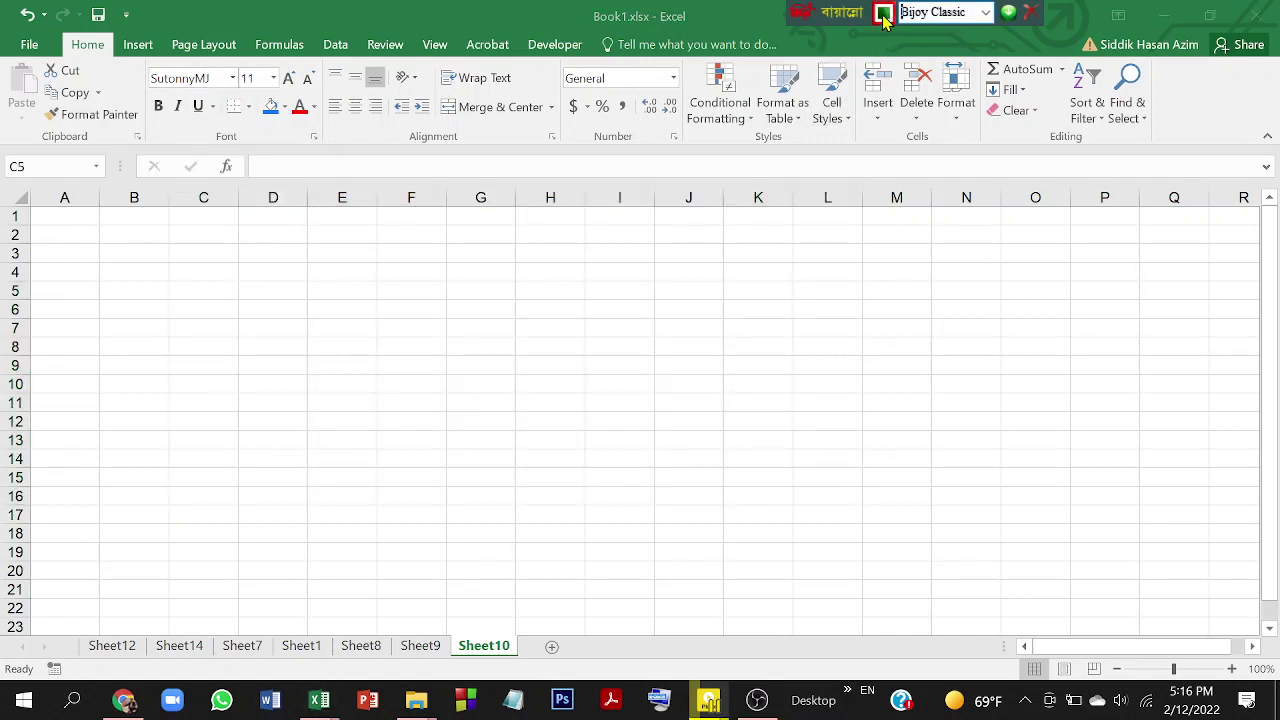
click(388, 366)
click(346, 351)
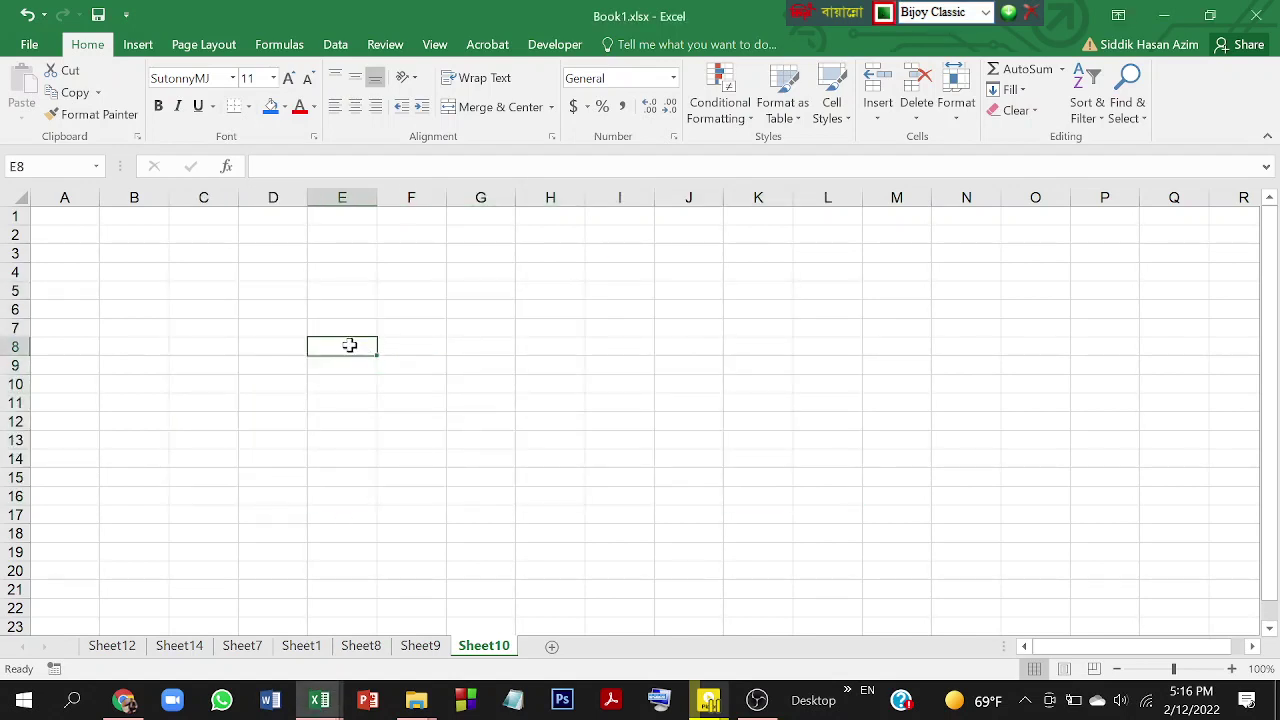
click(241, 311)
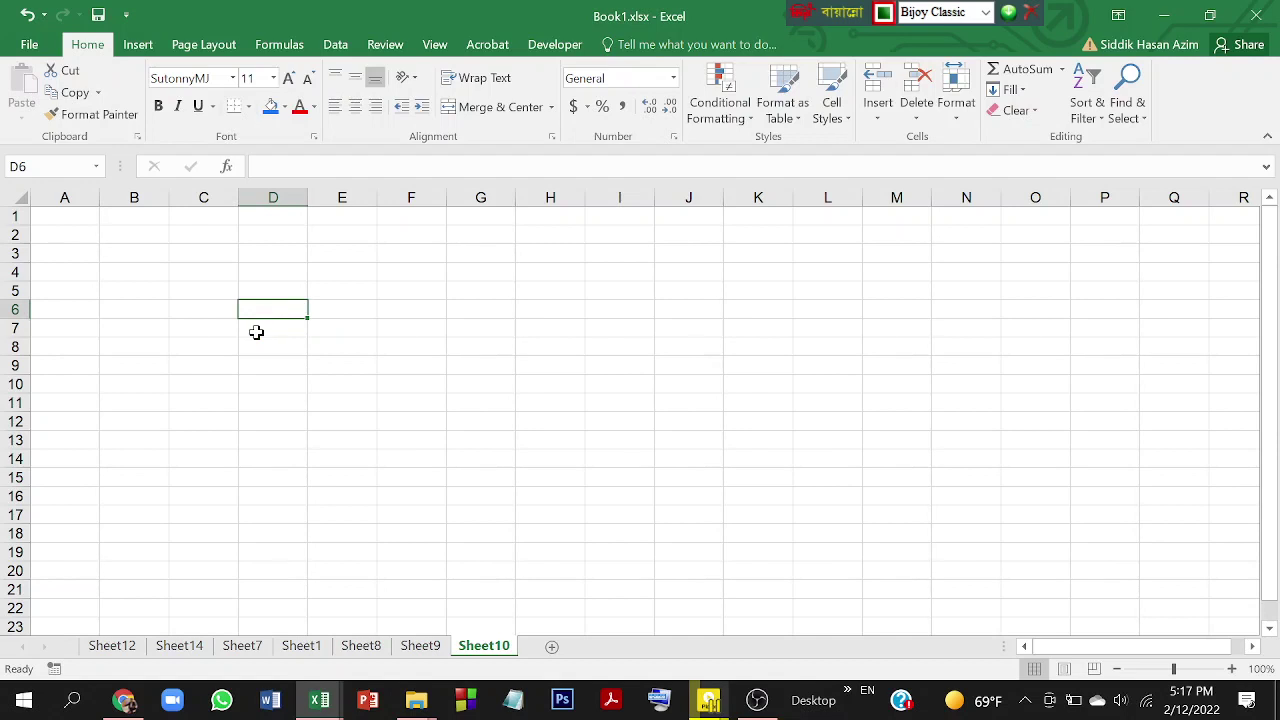
key(ctrl+a)
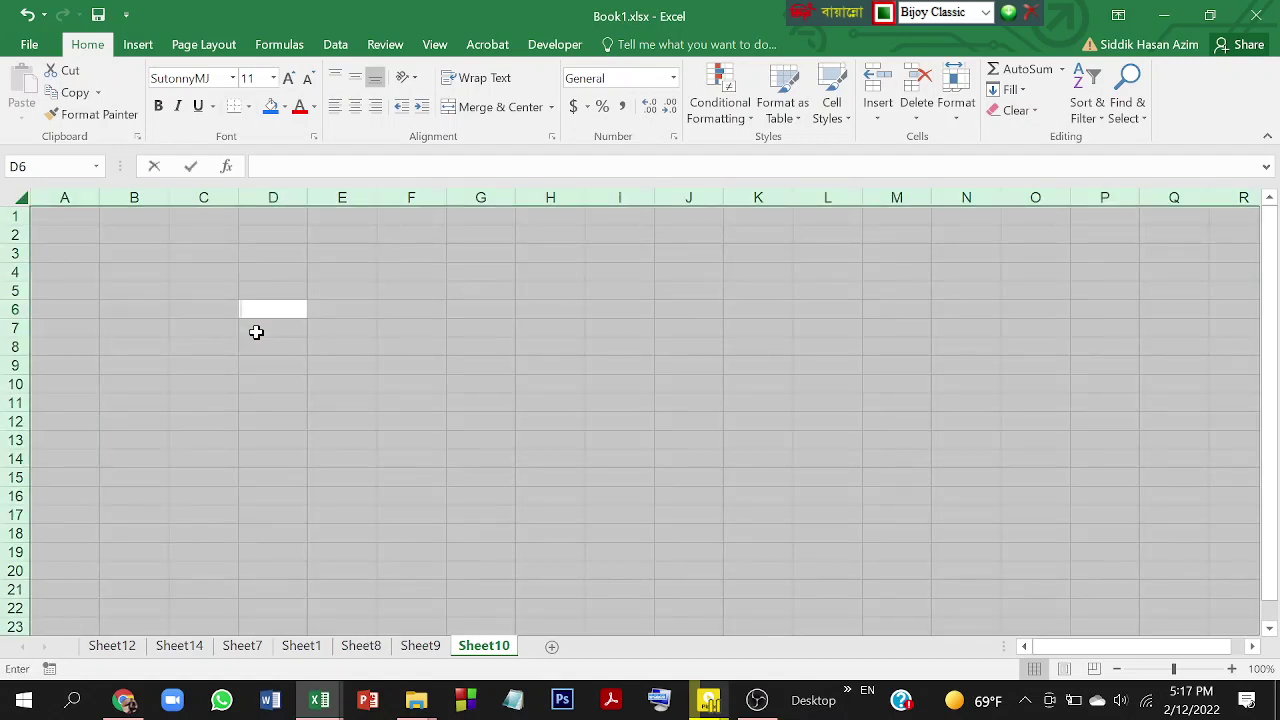
click(388, 457)
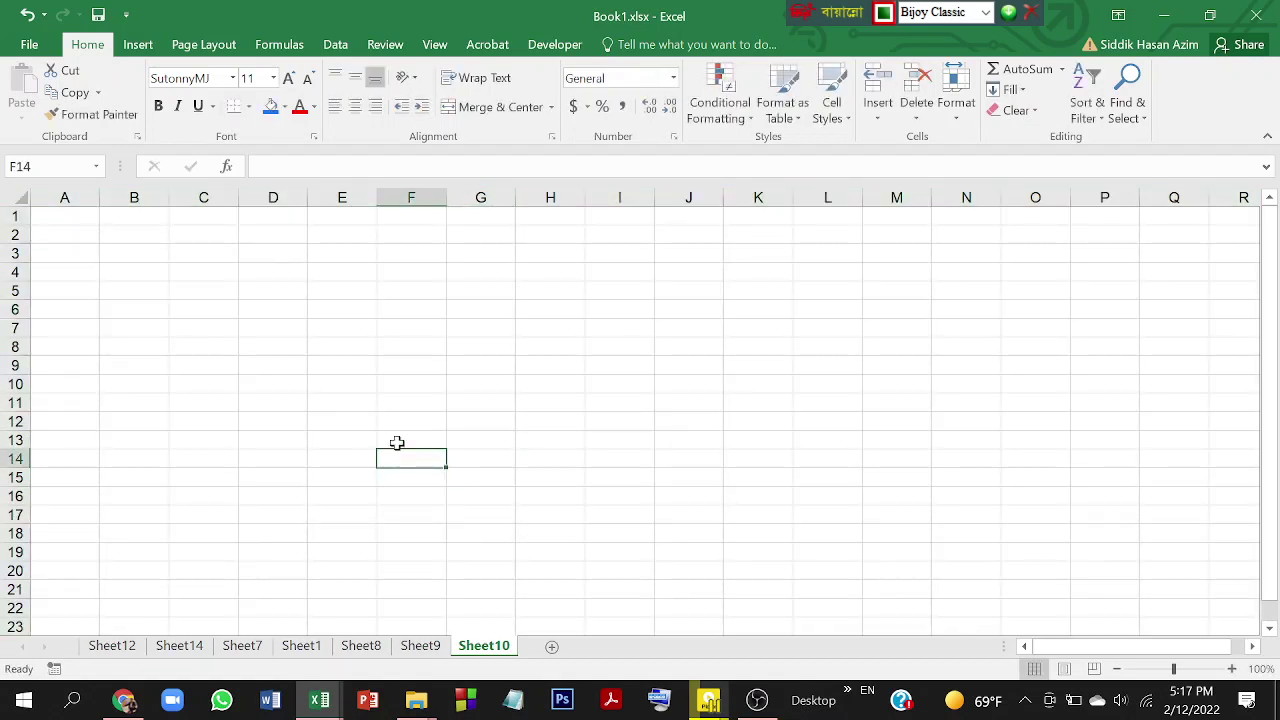
Enter the Bangla word সময় in cell F9 using the Bijoy Classic layout.
click(438, 402)
click(313, 265)
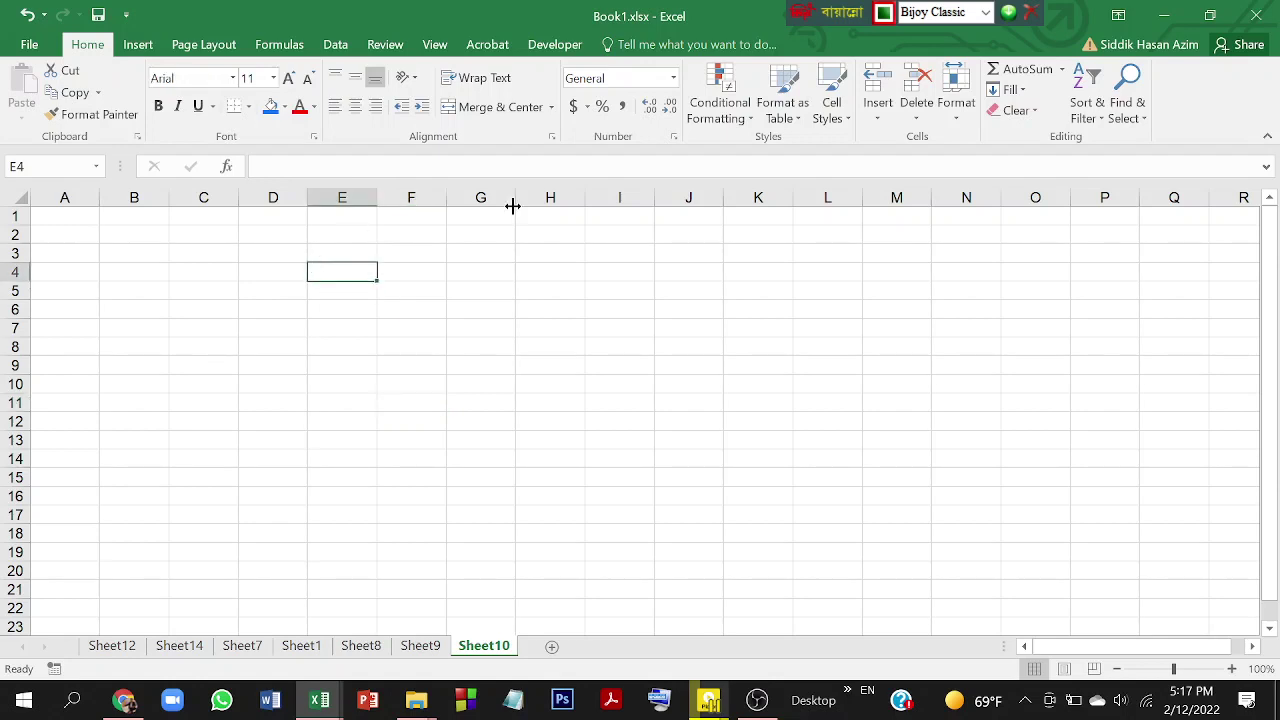
click(414, 414)
click(350, 368)
click(409, 366)
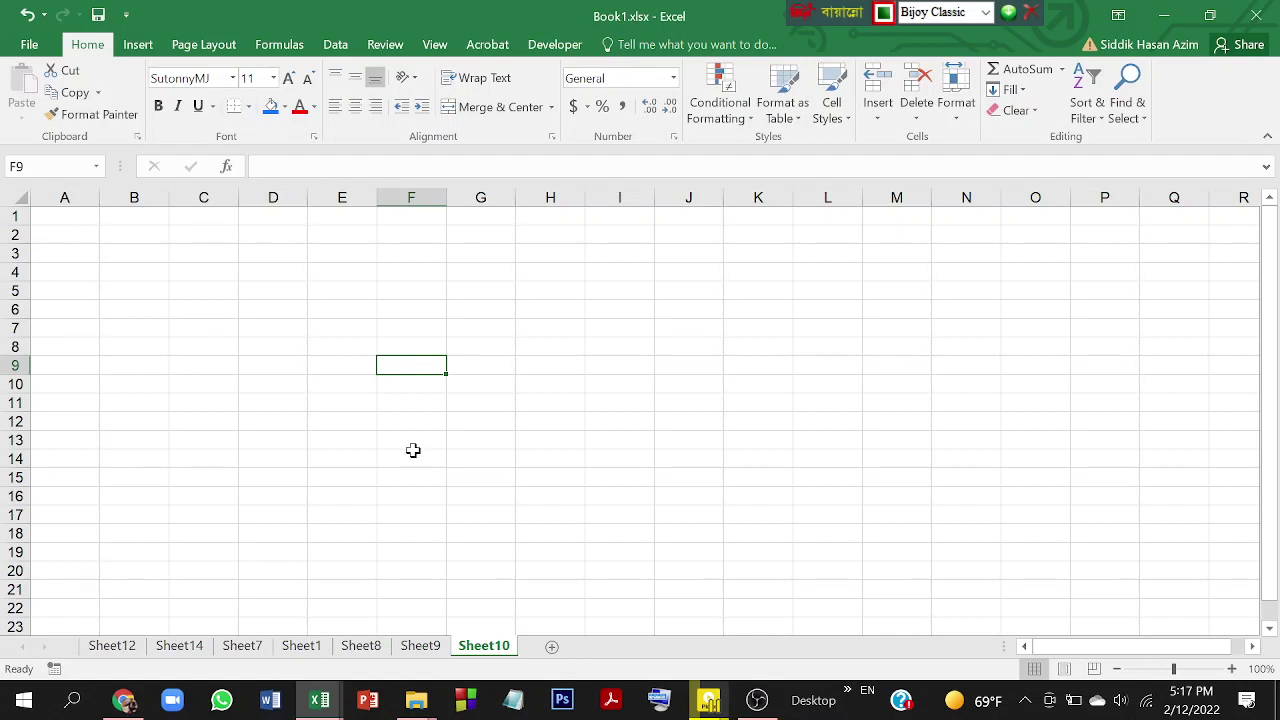
text(„)
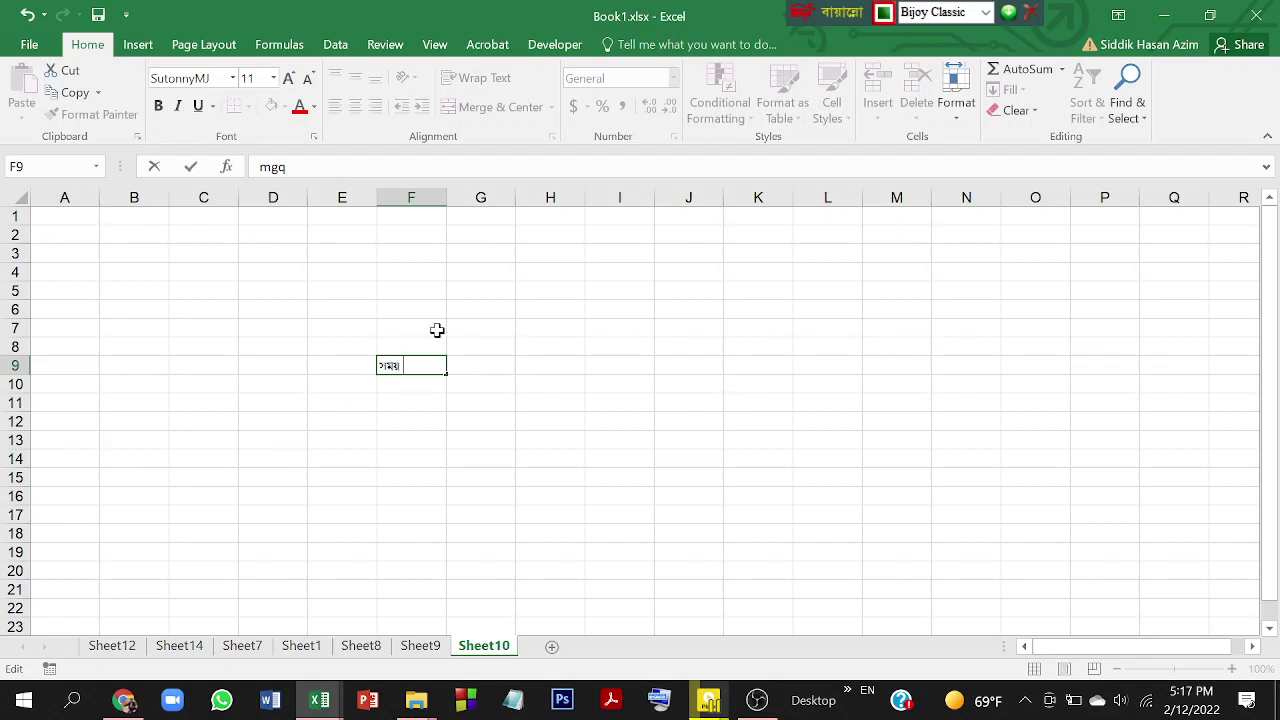
Apply all borders to the cell range K4:O11 and deselect the range.
drag(767, 270, 1034, 409)
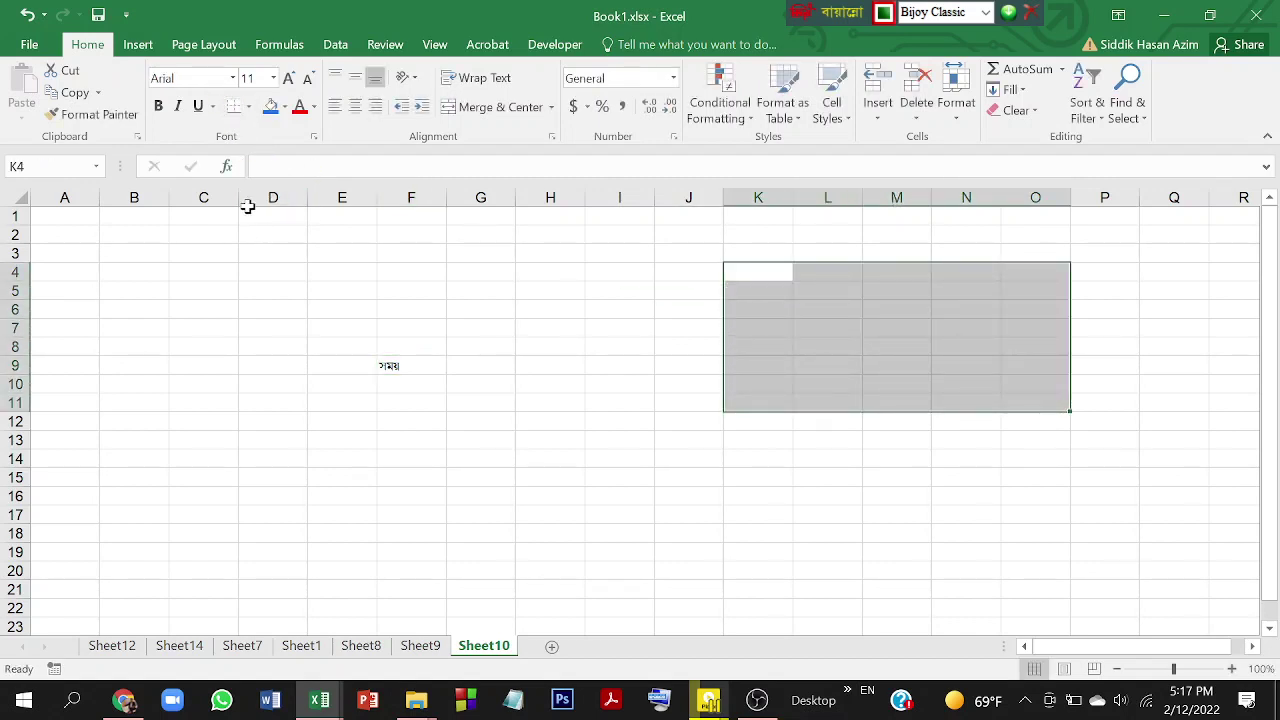
click(249, 108)
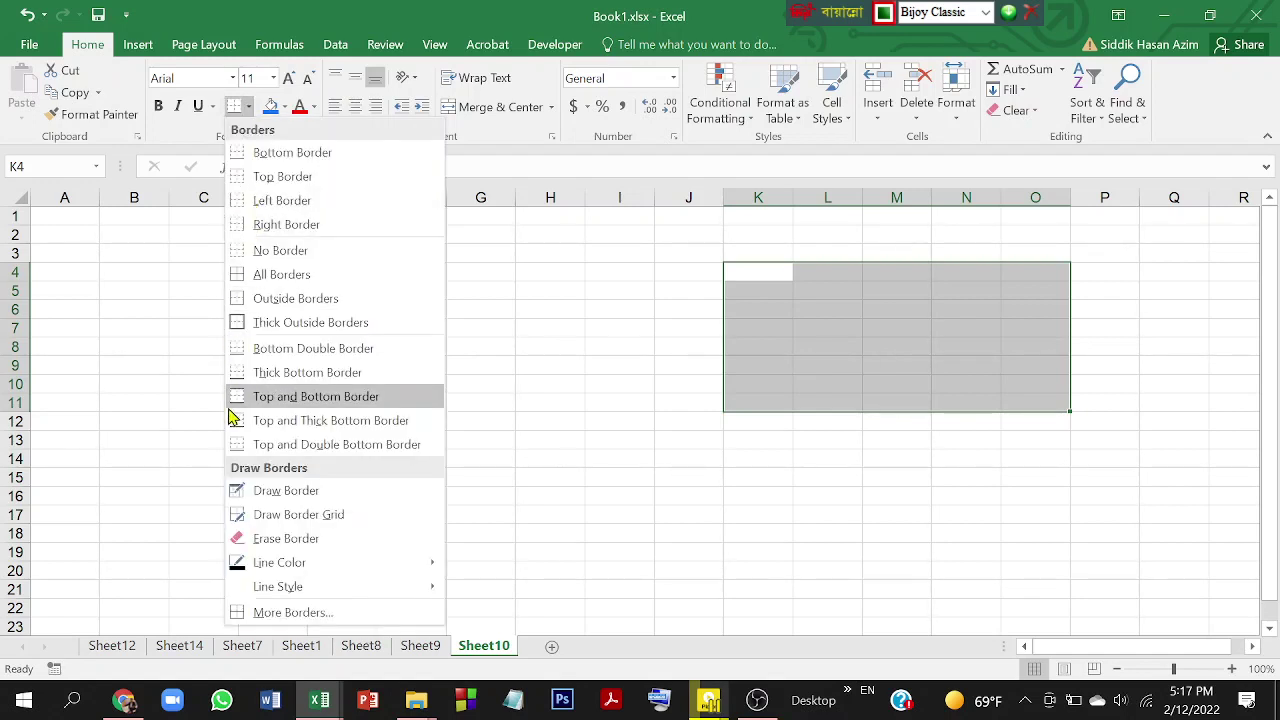
click(299, 298)
click(777, 398)
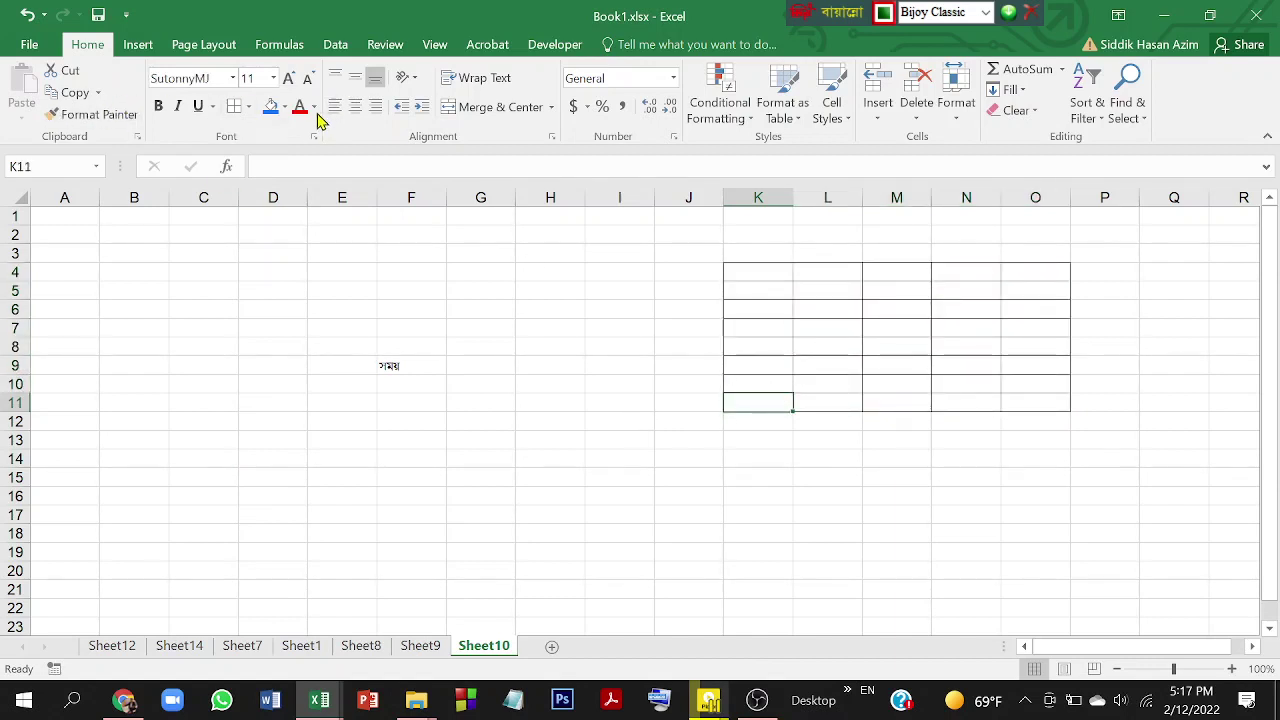
click(898, 330)
click(791, 303)
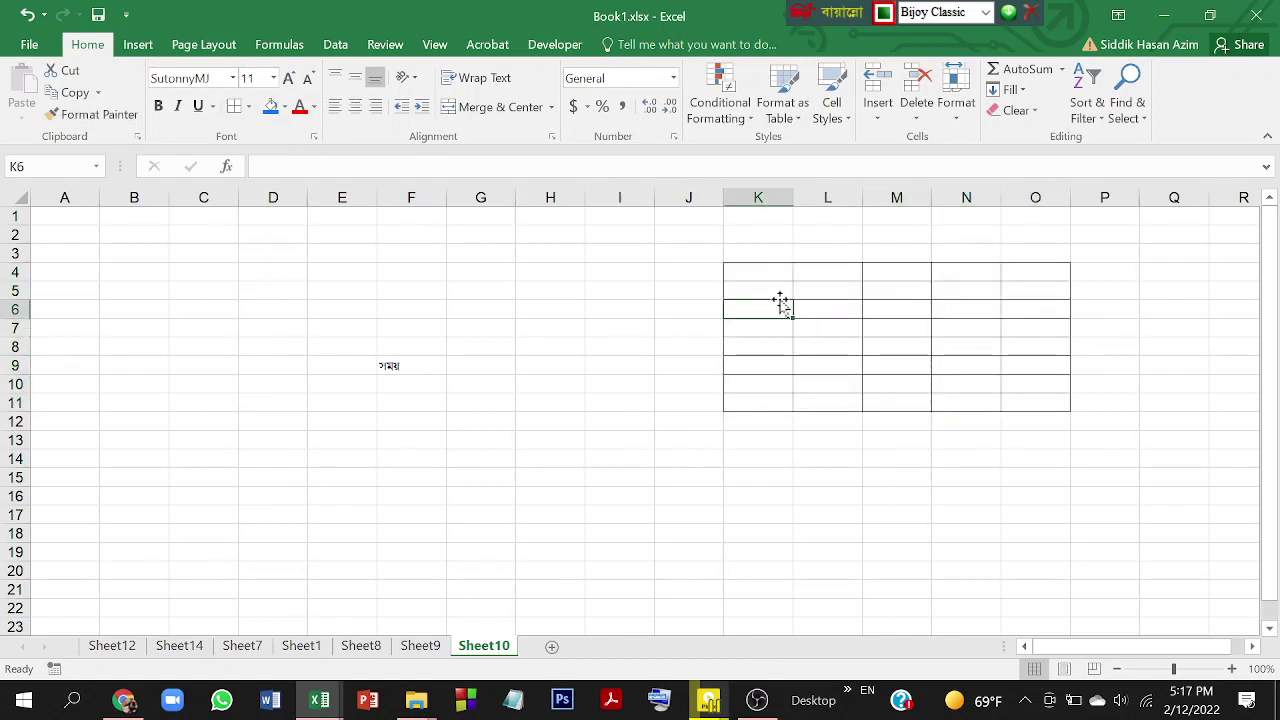
Try to set the font of the bordered range K4:O11 to "YRUM" while Bijoy Classic is active.
click(759, 272)
drag(759, 272, 1017, 396)
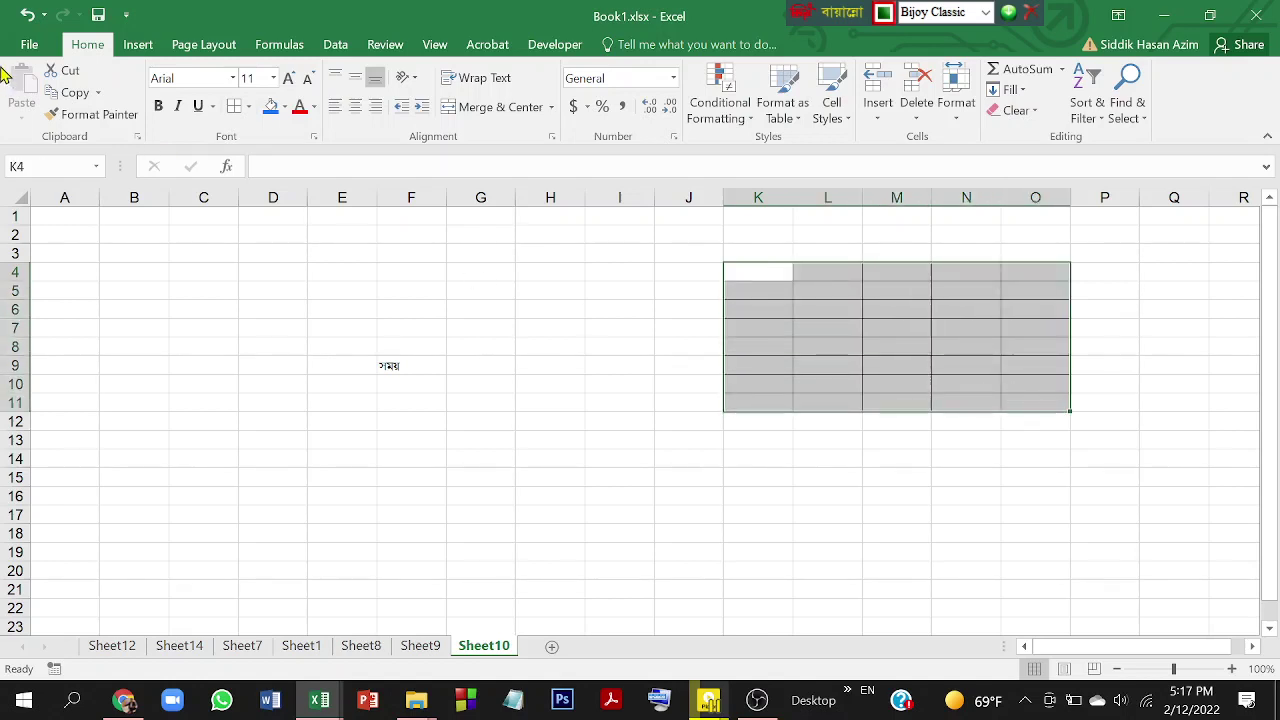
click(162, 78)
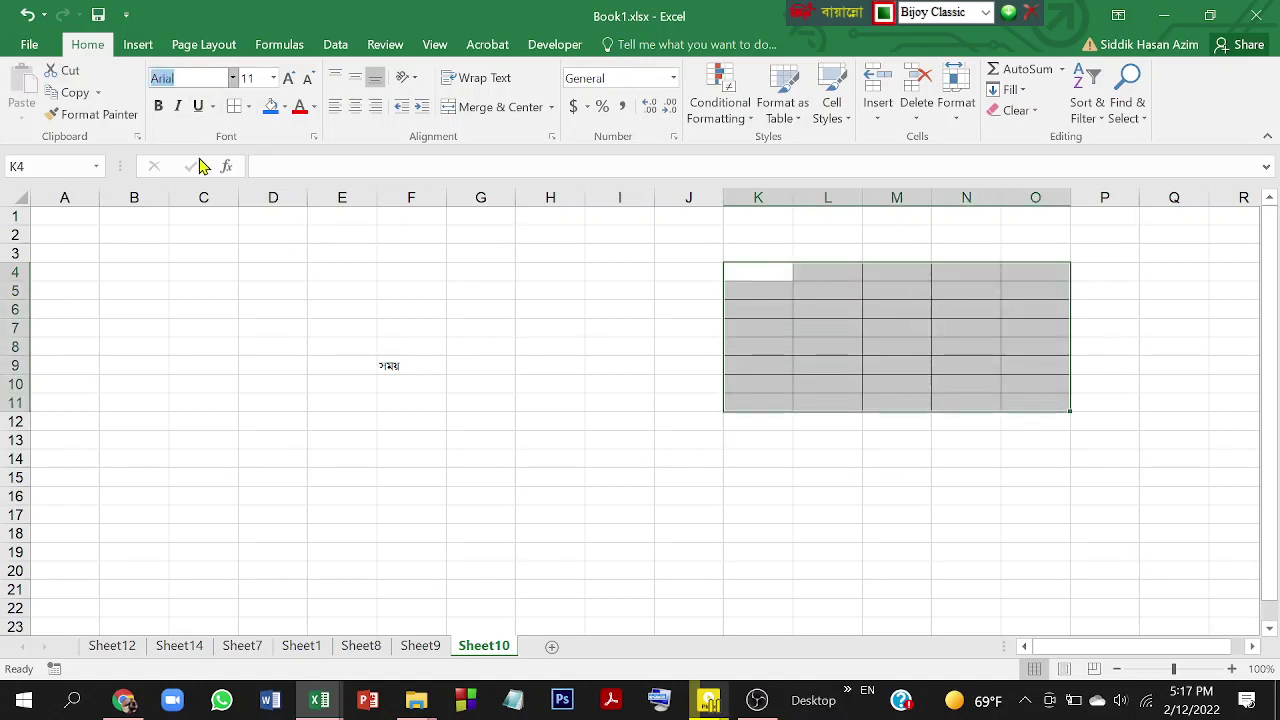
text(YRUM)
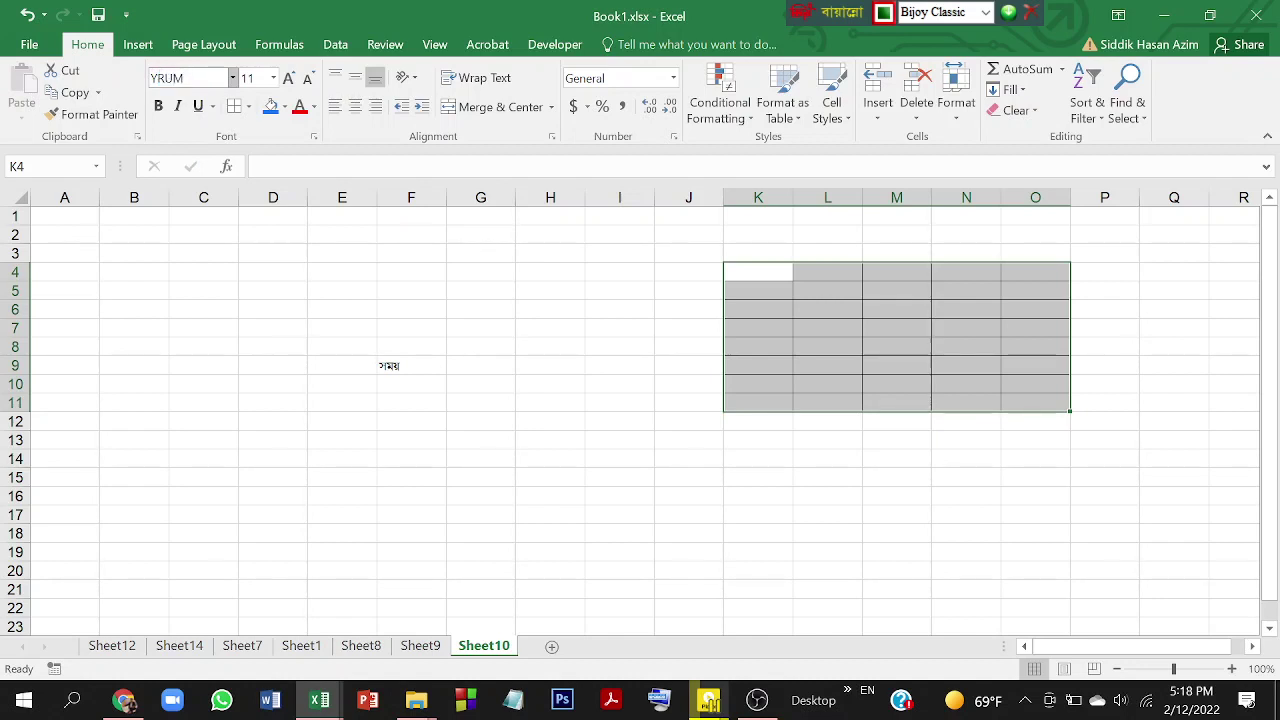
text(YR)
click(782, 458)
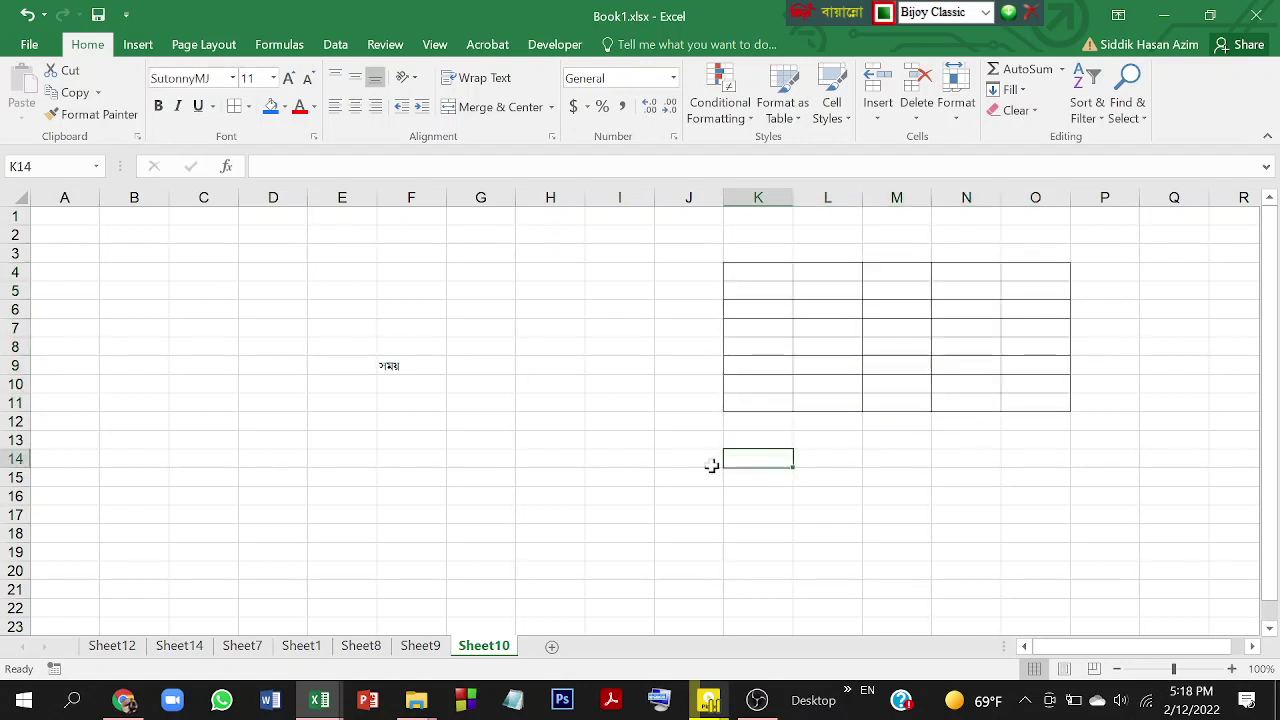
click(867, 343)
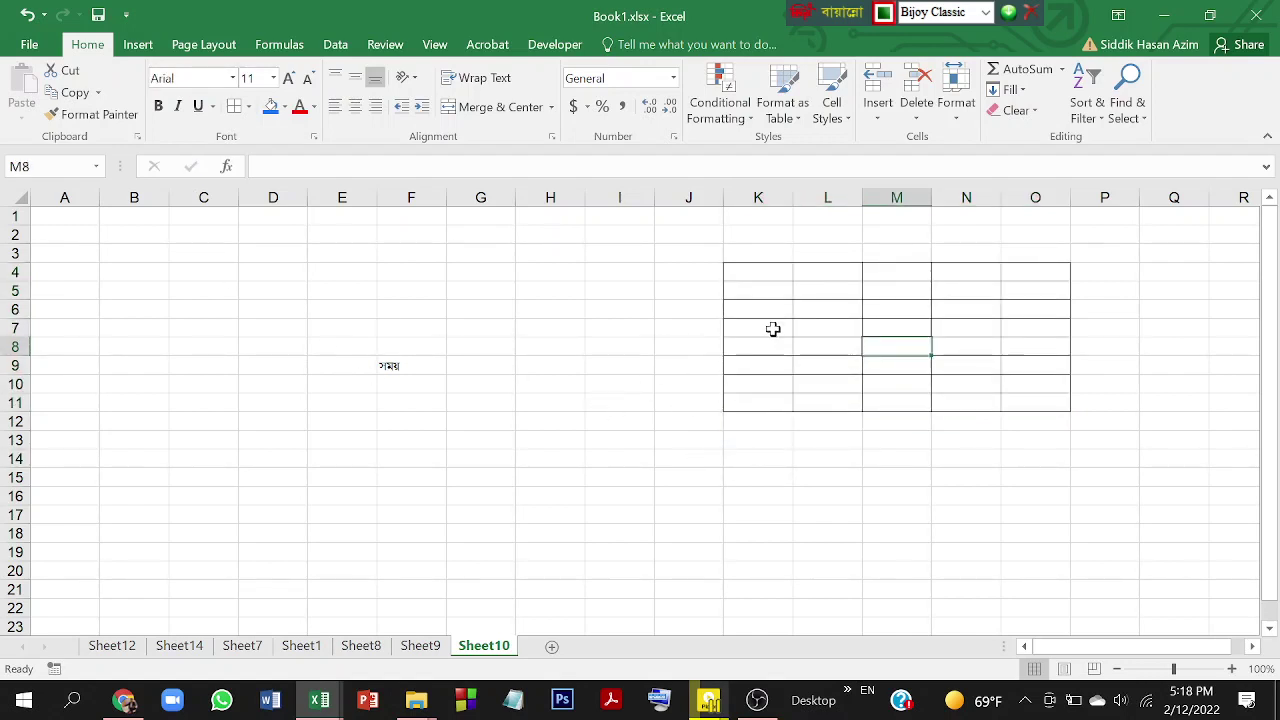
click(884, 309)
click(886, 325)
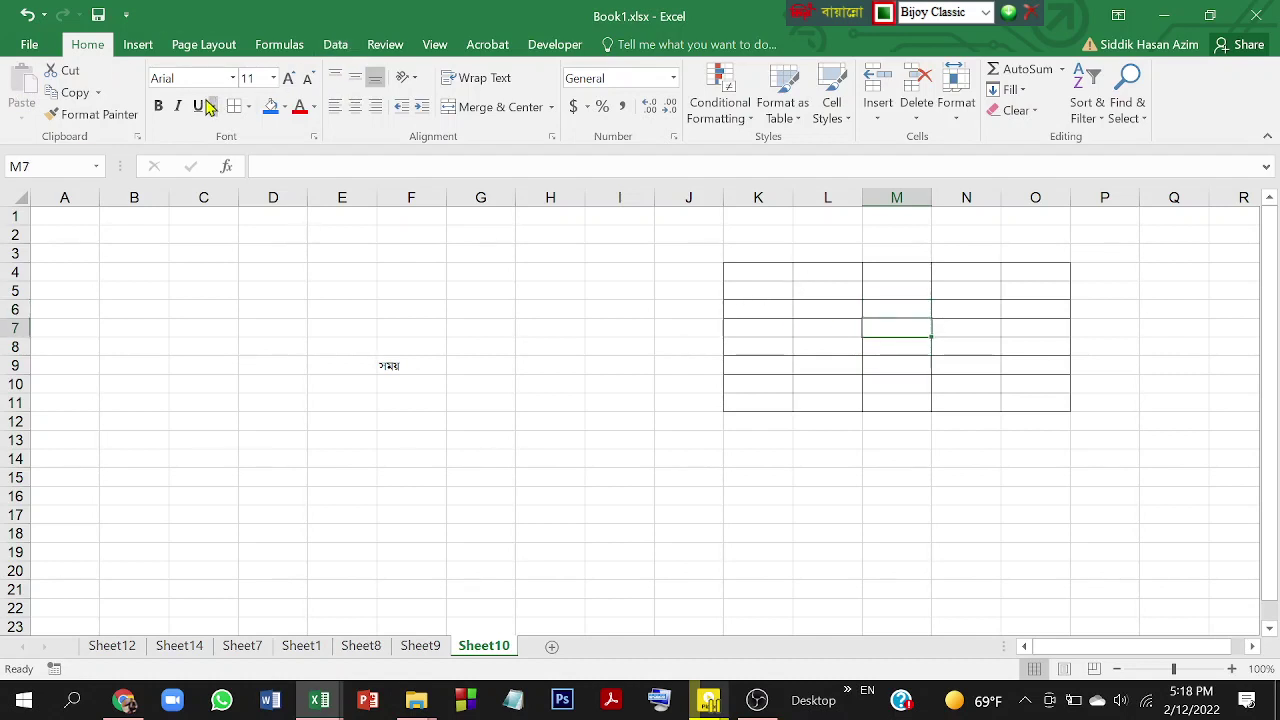
Set the font size of the Bangla word in cell F9 to 18.
click(419, 366)
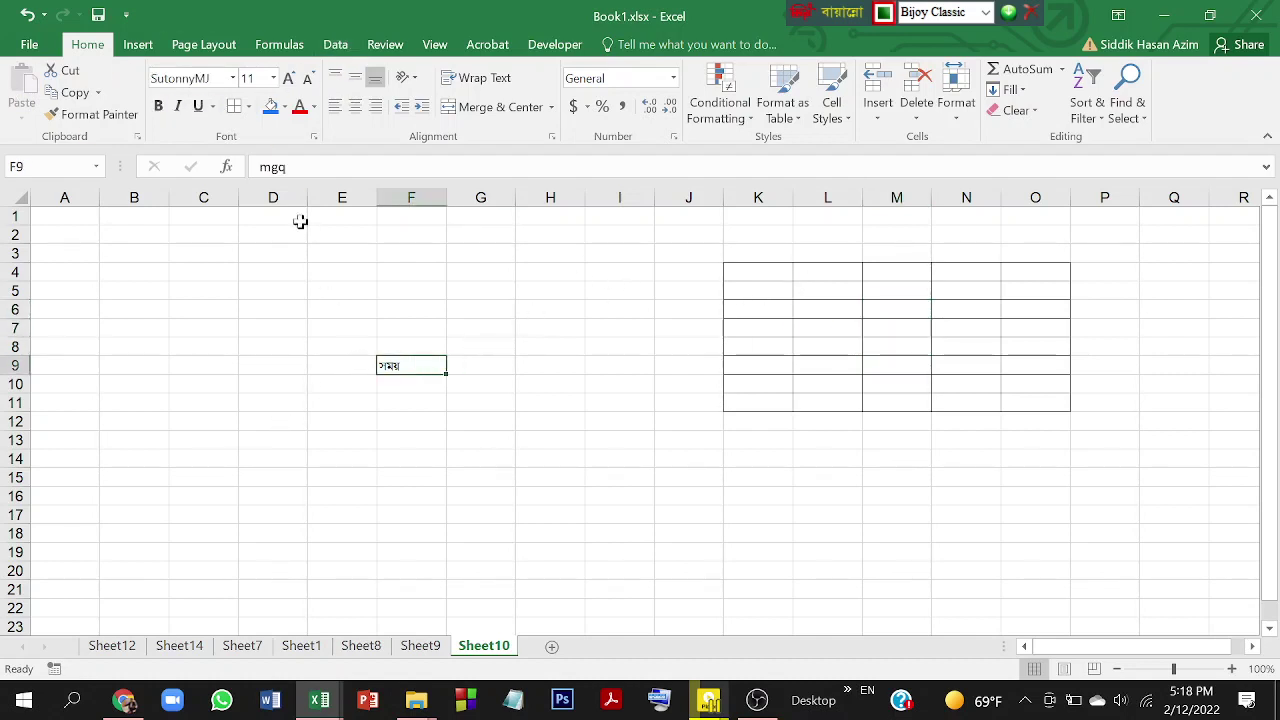
click(289, 78)
click(289, 78)
click(289, 78)
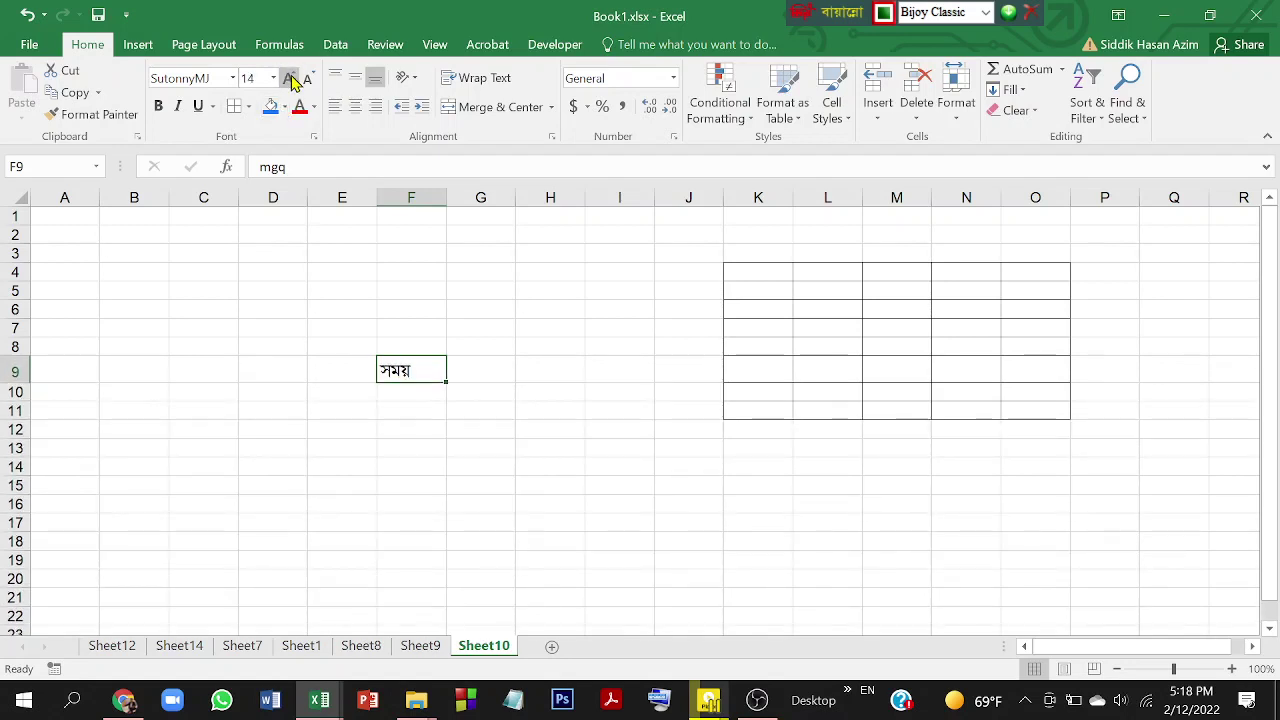
click(289, 78)
click(289, 78)
click(289, 78)
click(289, 78)
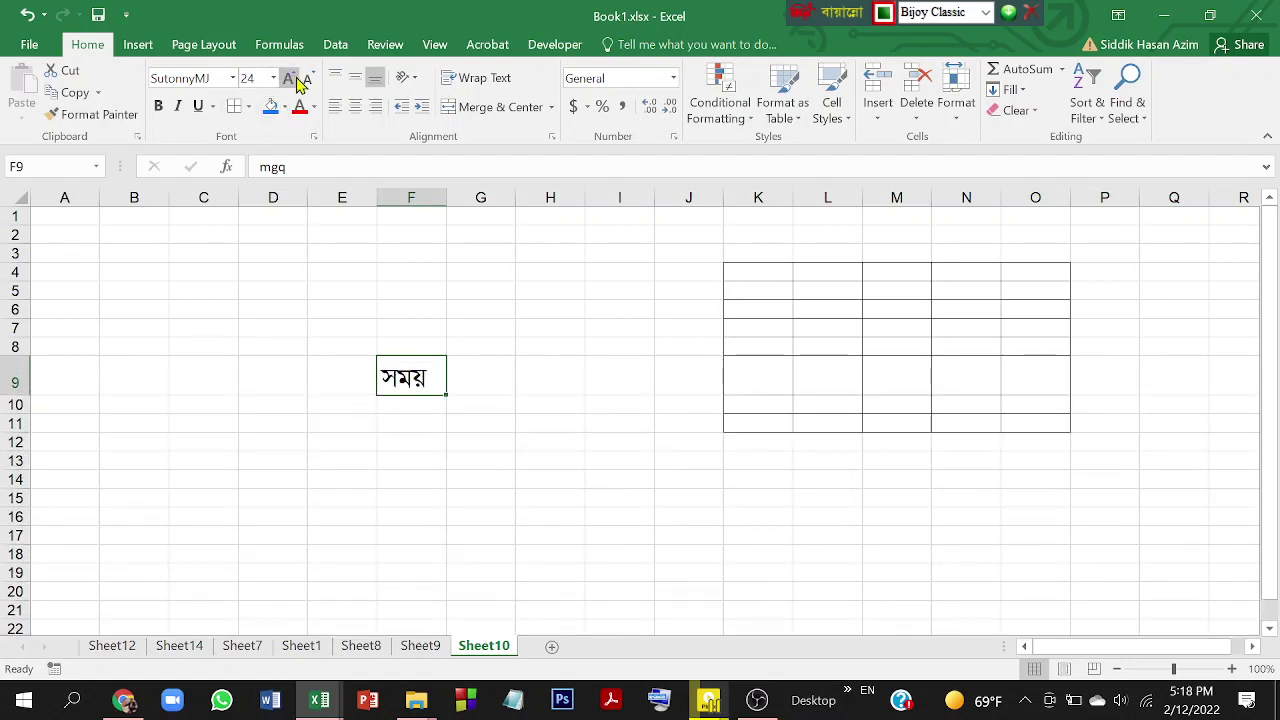
click(307, 79)
click(307, 79)
click(307, 79)
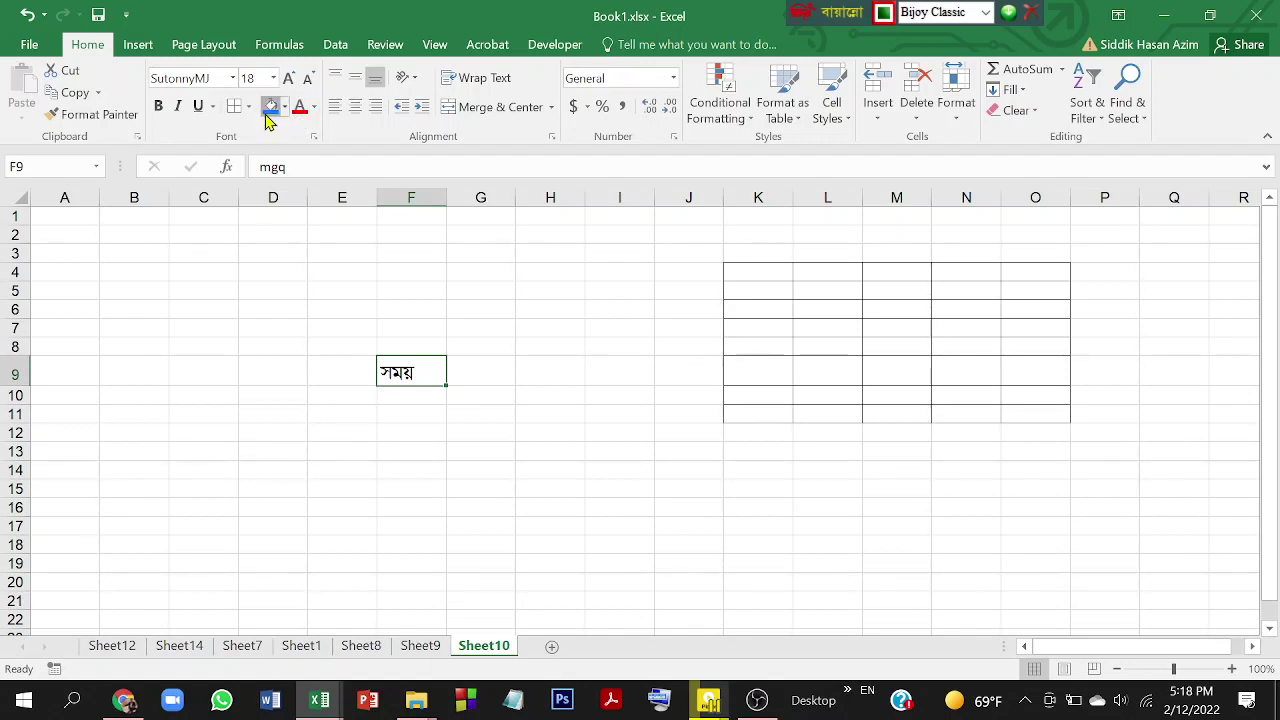
Fill cell F9 with blue and colour its text red.
click(268, 110)
click(298, 106)
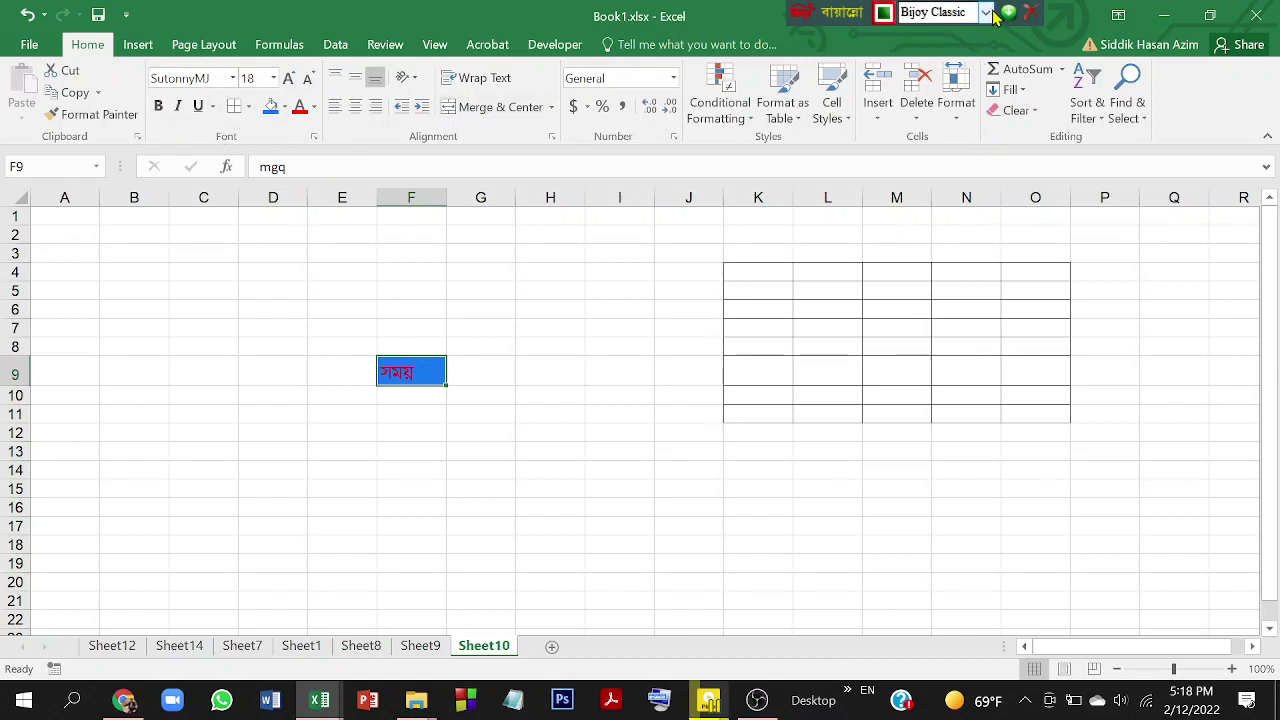
Hide the Bijoy keyboard bar in the system tray and choose Show as Topbar for it.
click(962, 12)
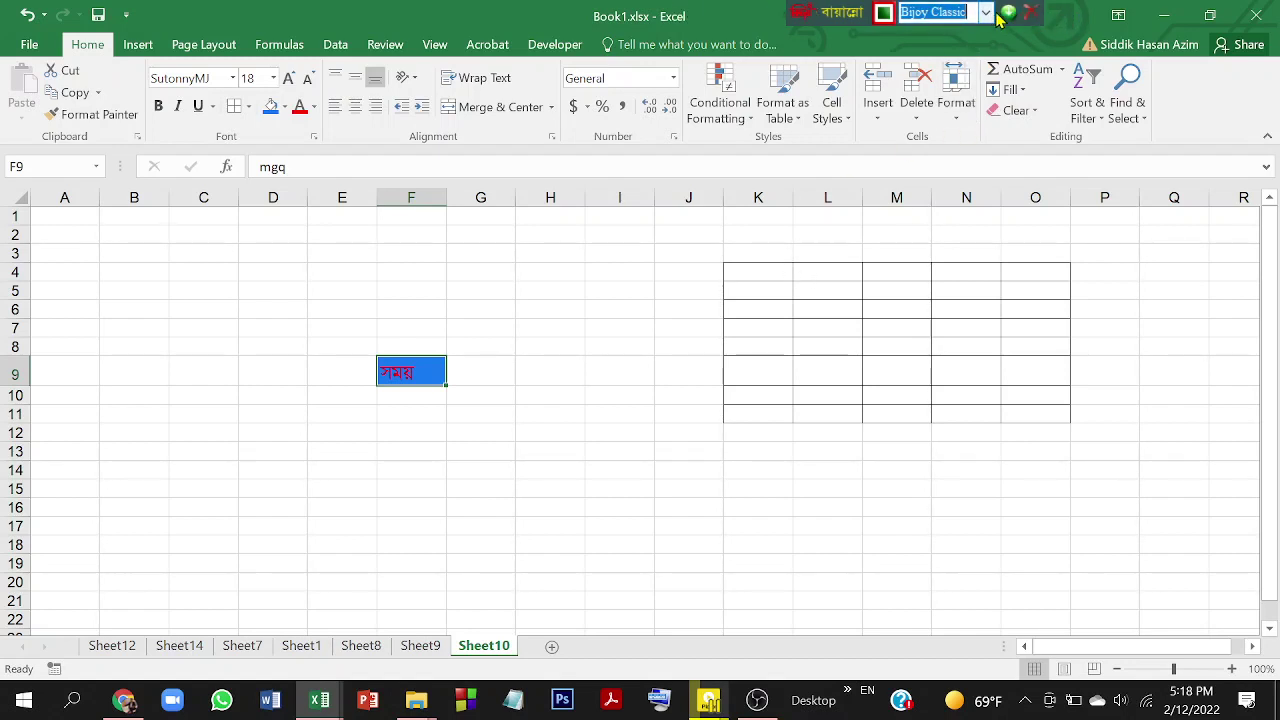
click(998, 18)
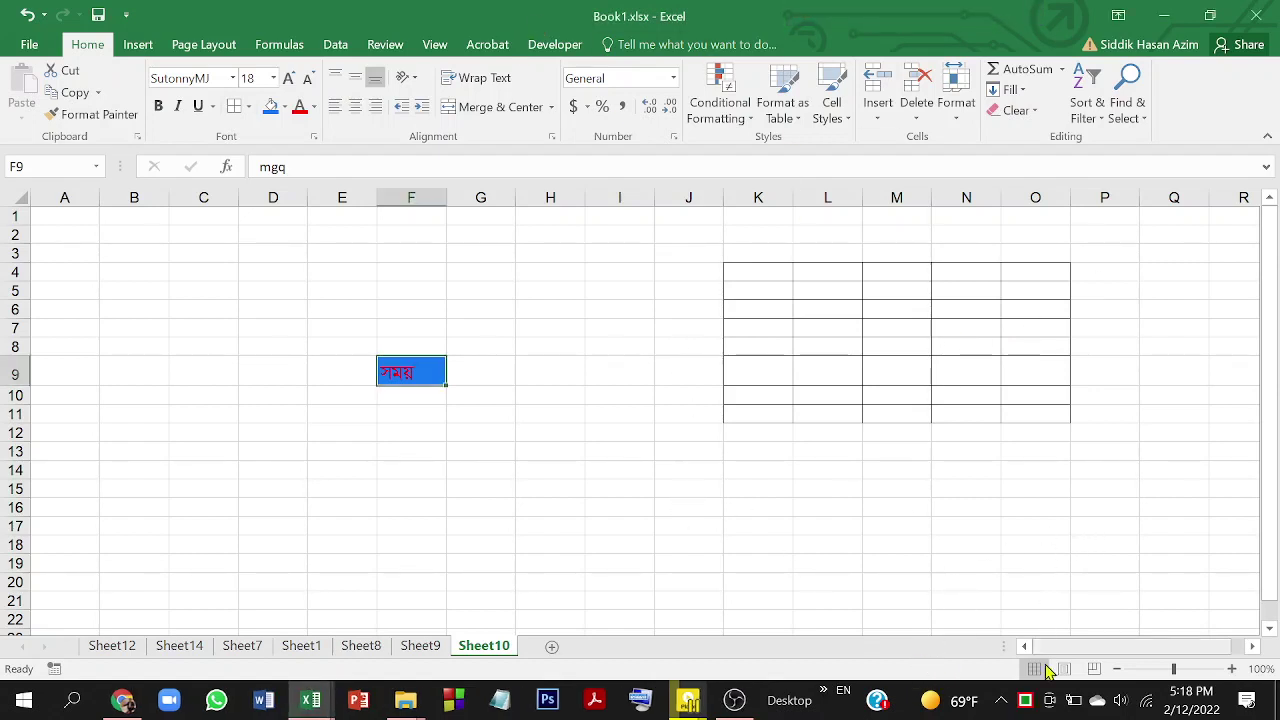
click(1002, 703)
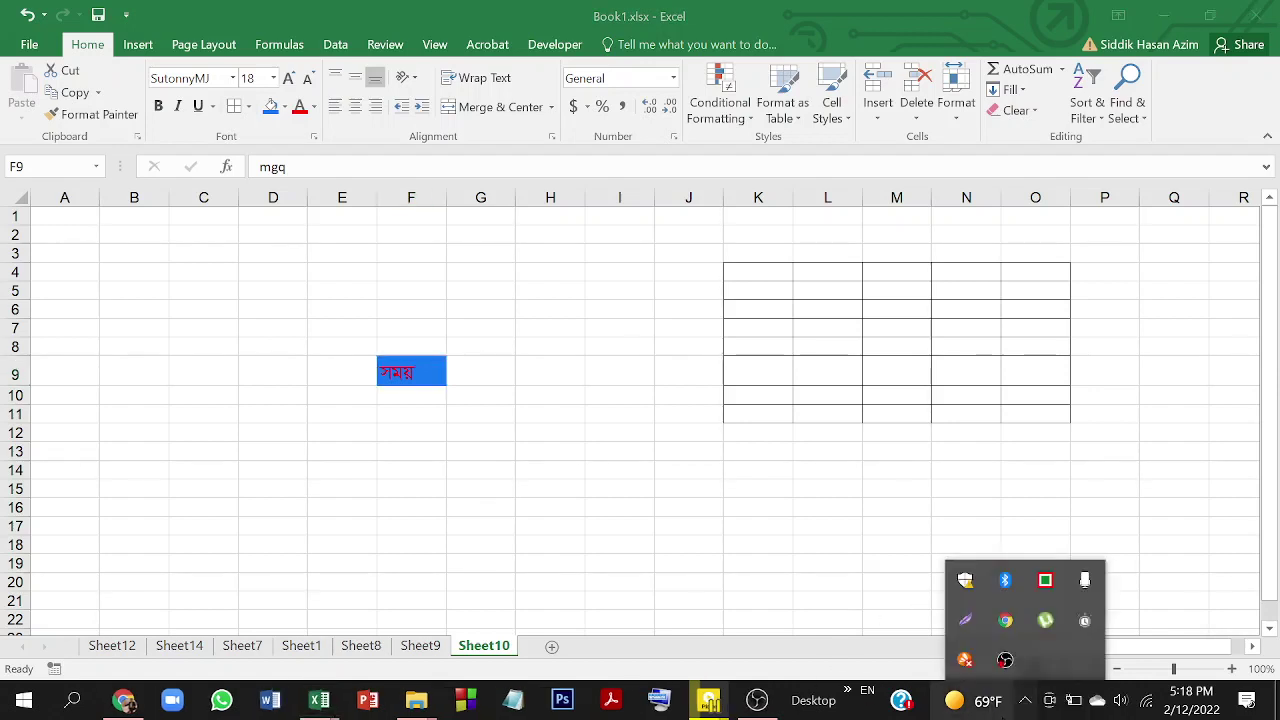
click(1046, 582)
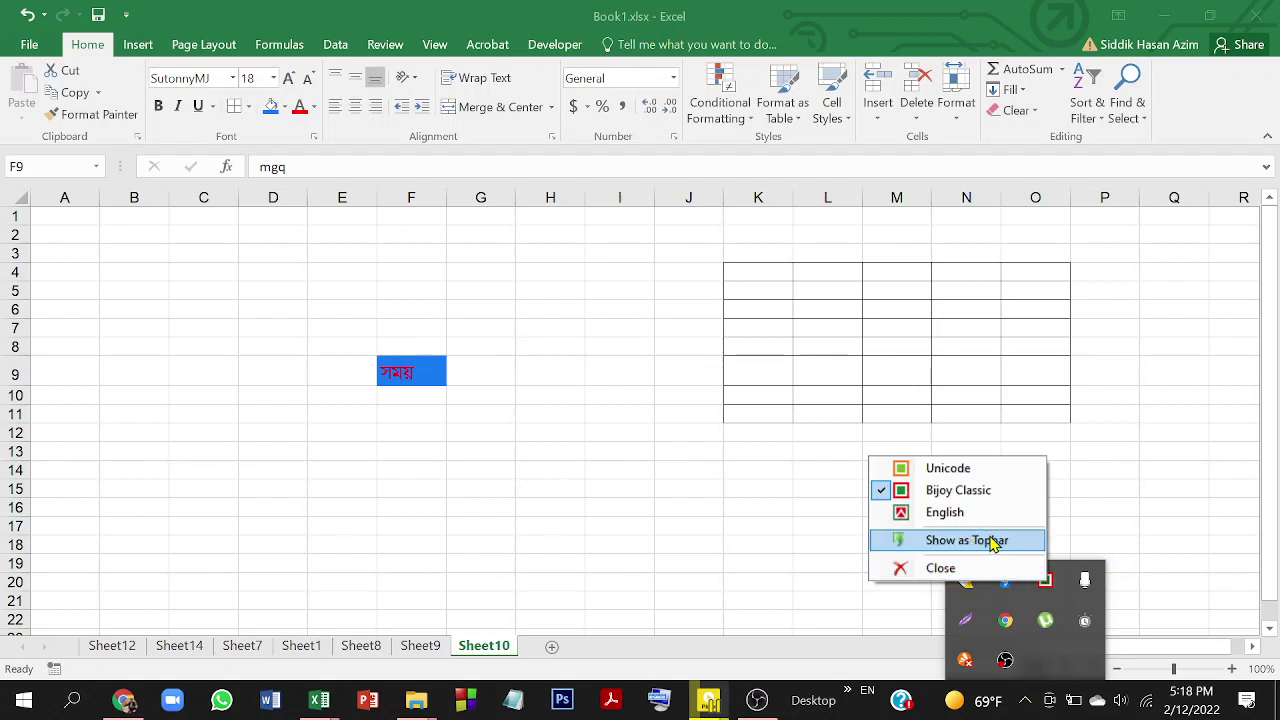
click(994, 542)
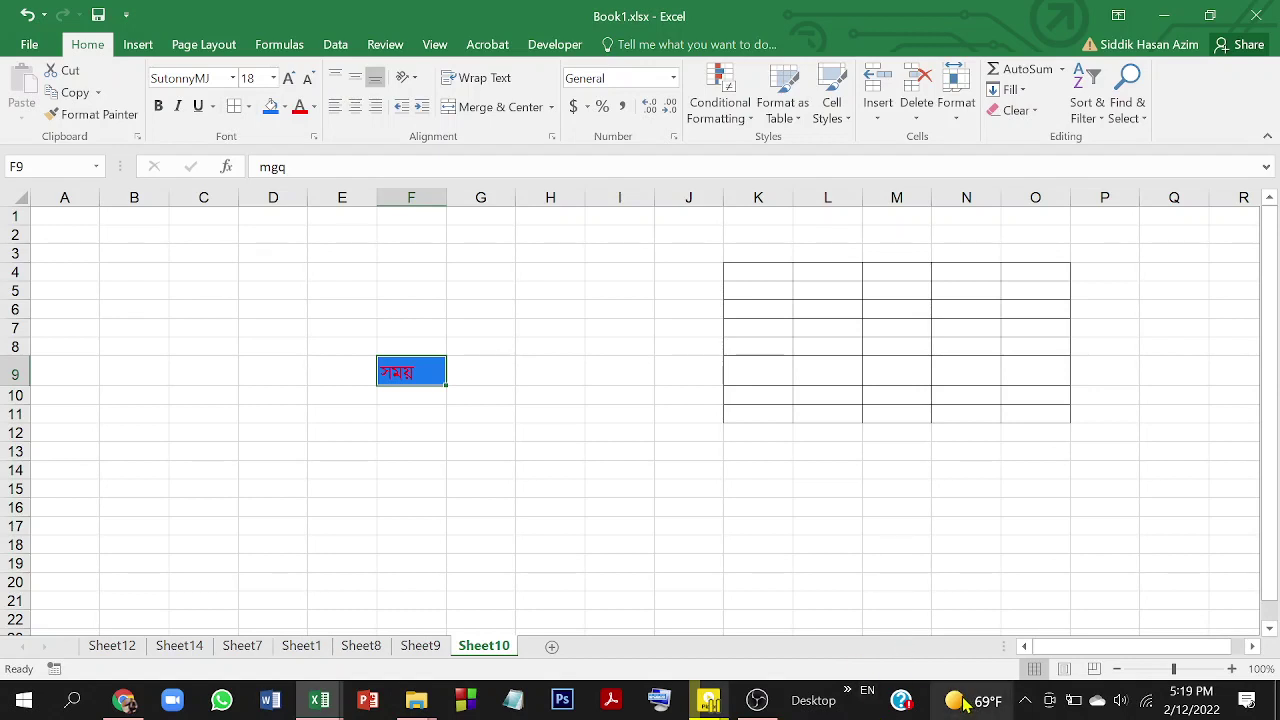
Bring the hidden Bijoy keyboard bar back from the system tray as a topbar.
click(1026, 701)
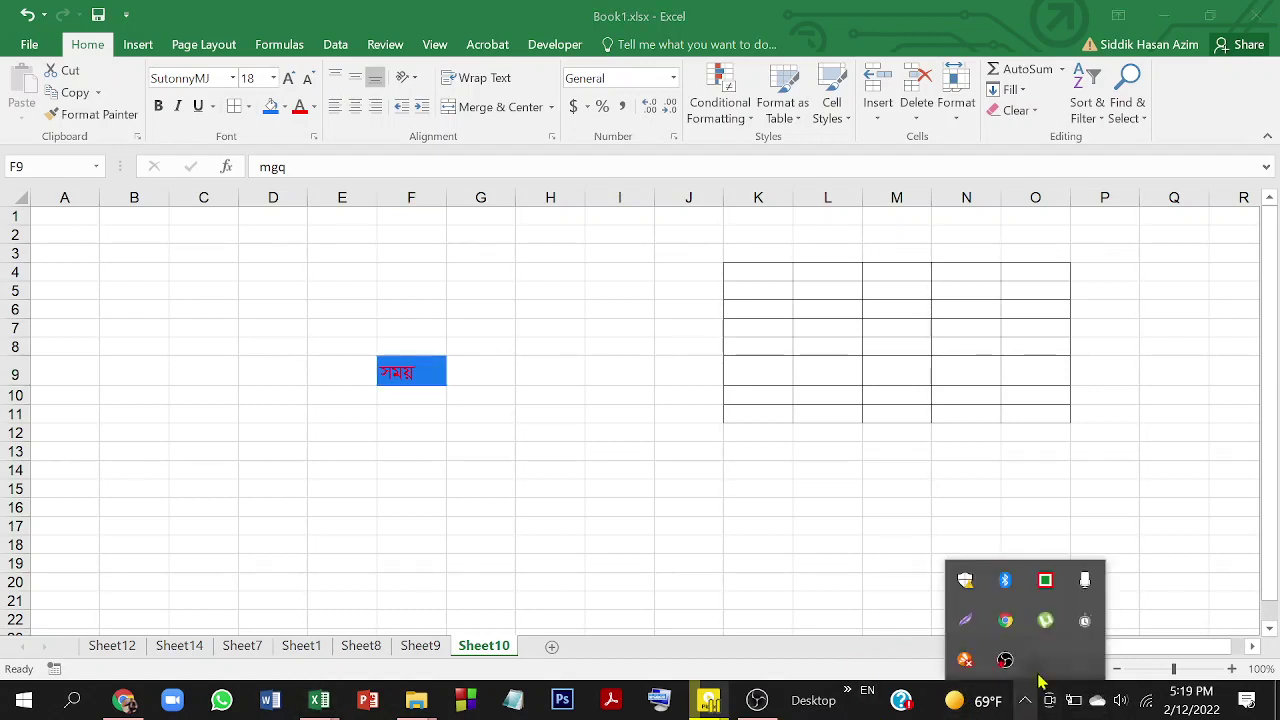
right_click(1045, 619)
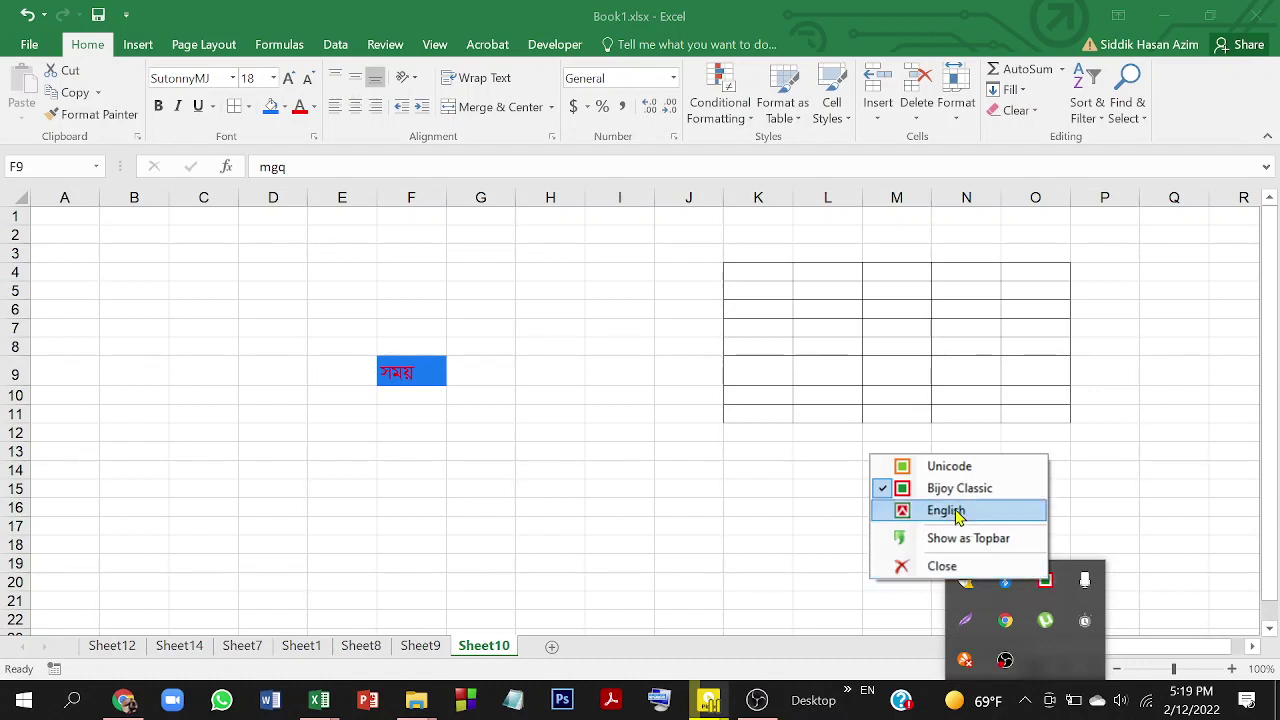
click(957, 541)
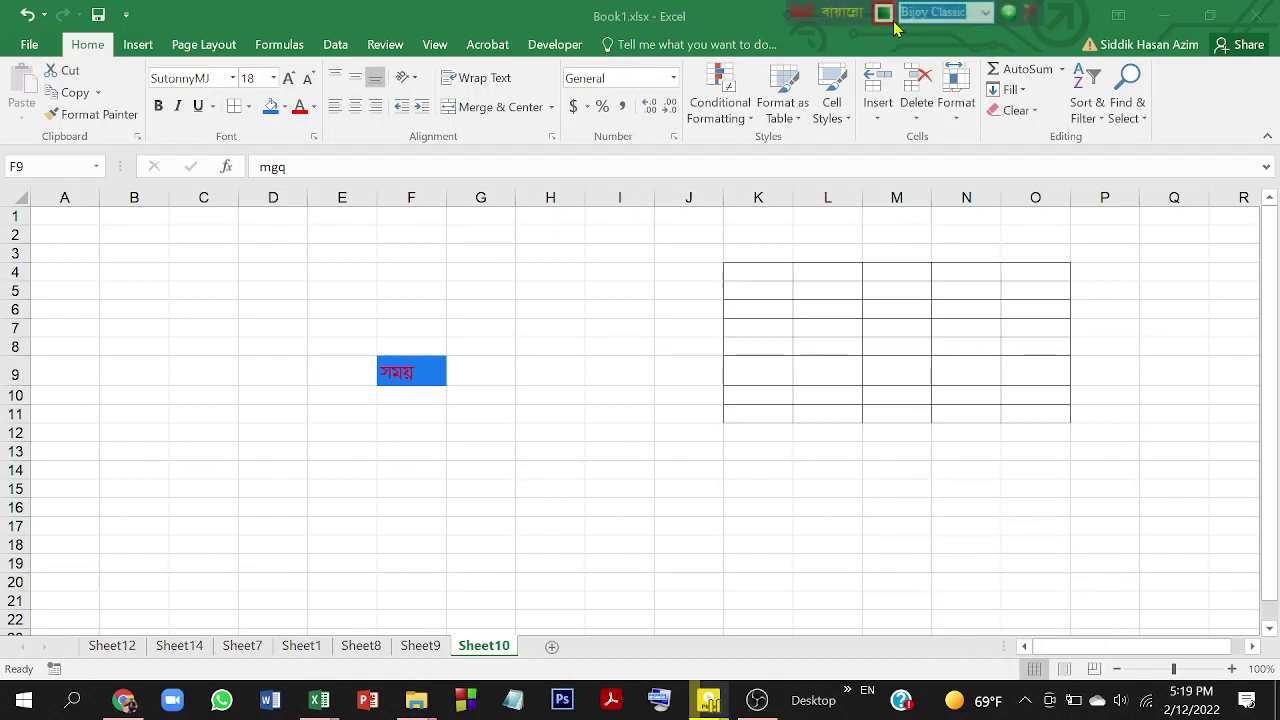
Switch the Bijoy layout to English, toggle it back to Bijoy Classic from cell L6, and select cell M8.
click(884, 13)
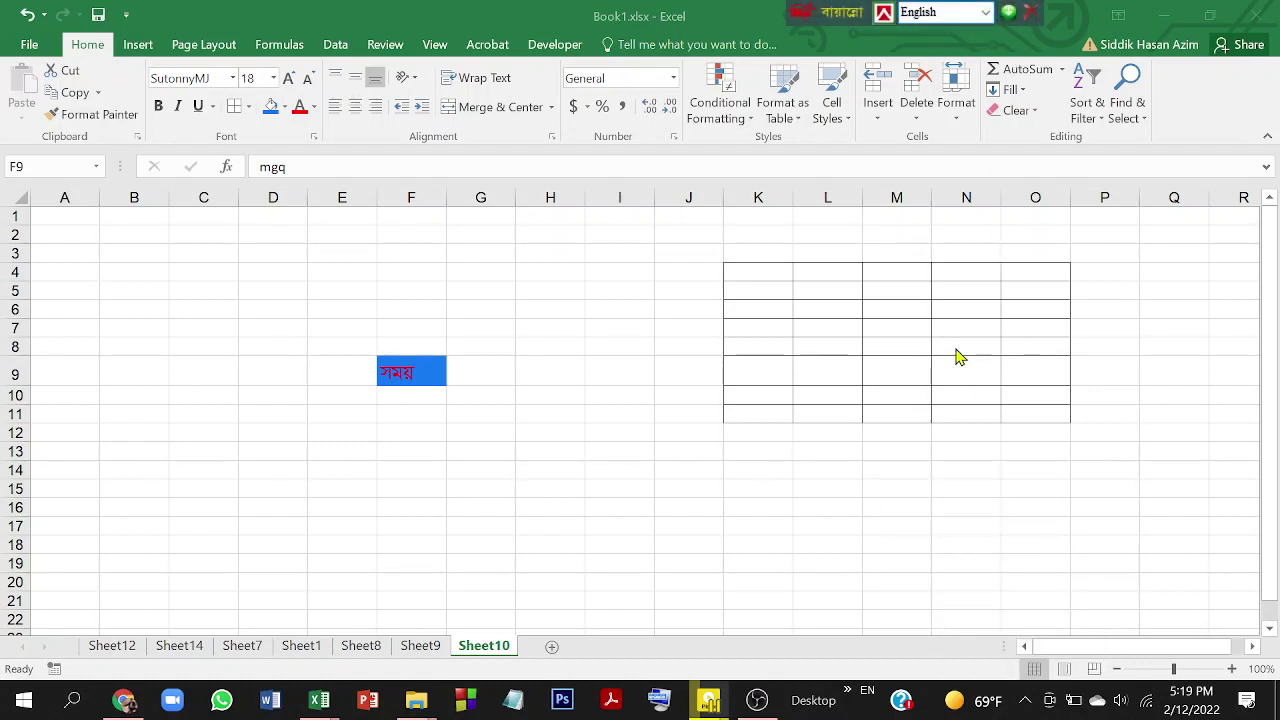
click(832, 315)
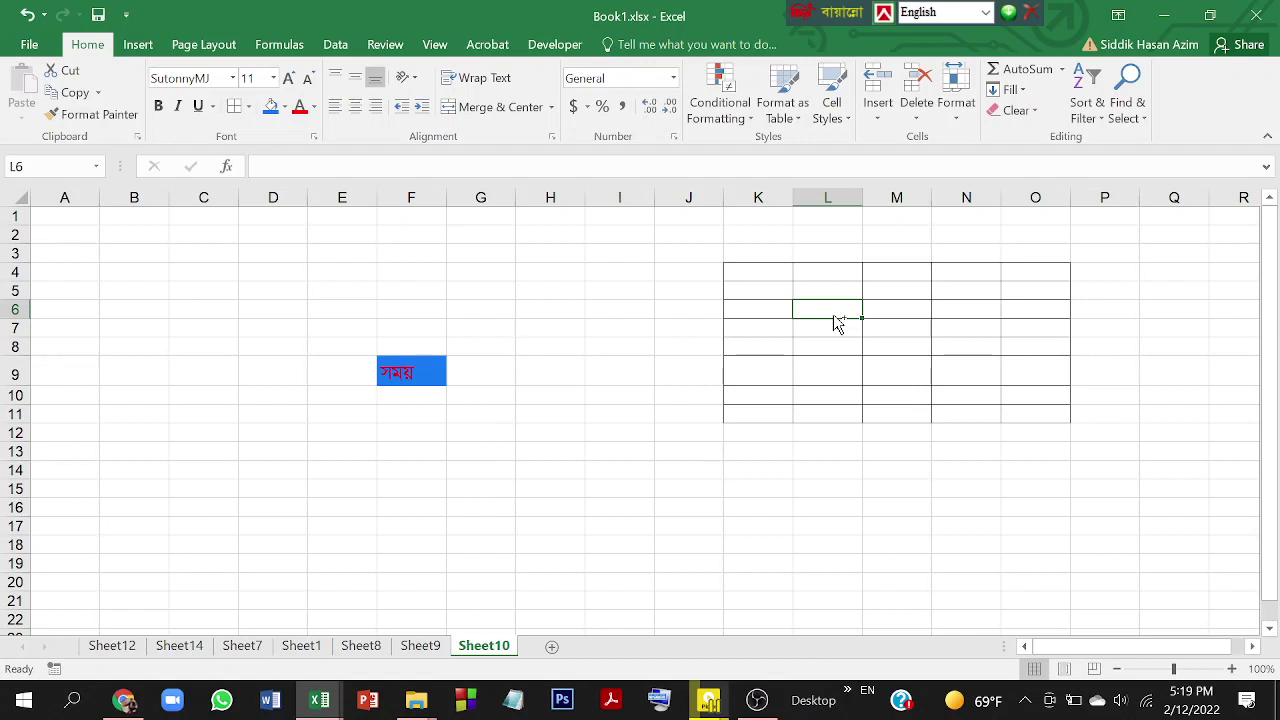
key(ctrl+alt+b)
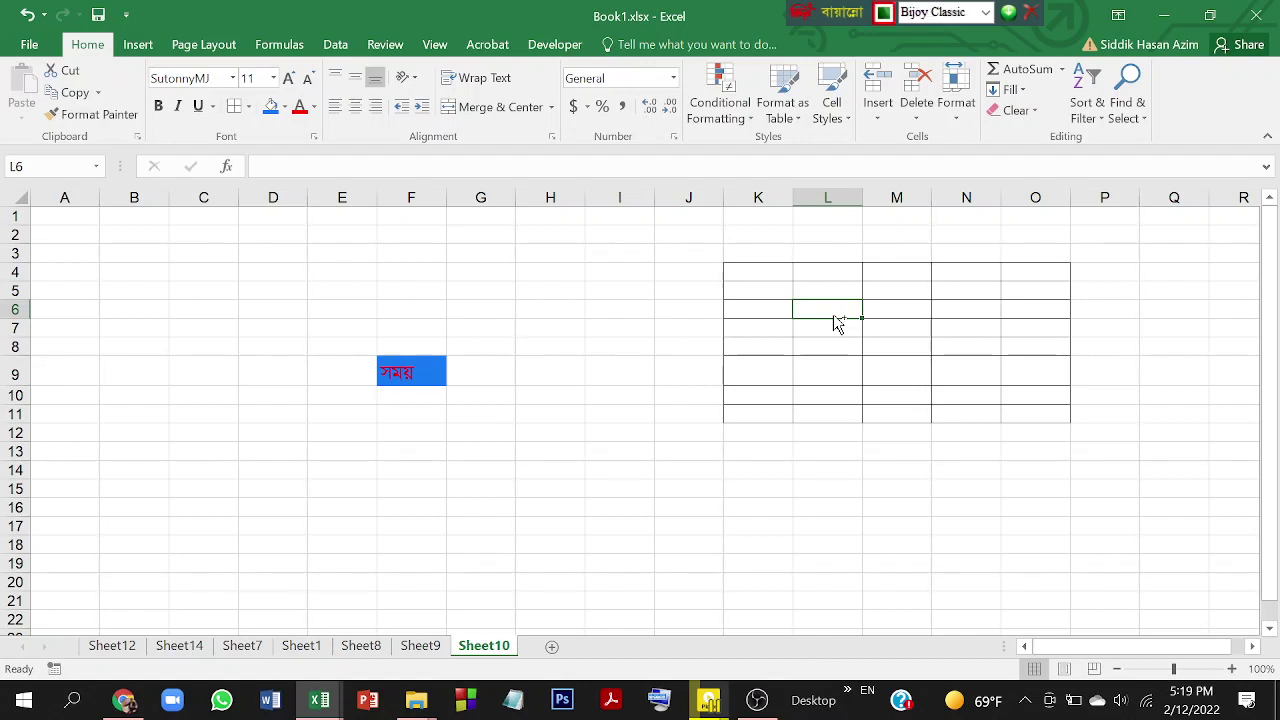
key(alt)
click(910, 12)
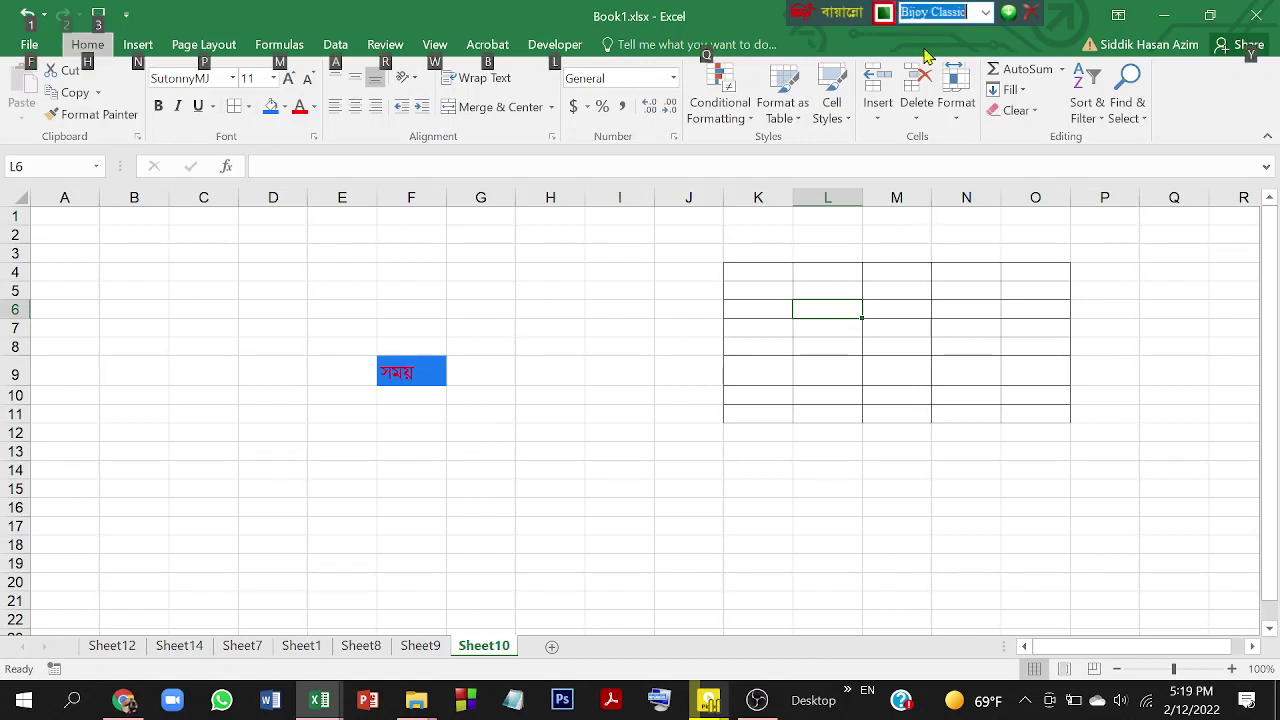
click(906, 348)
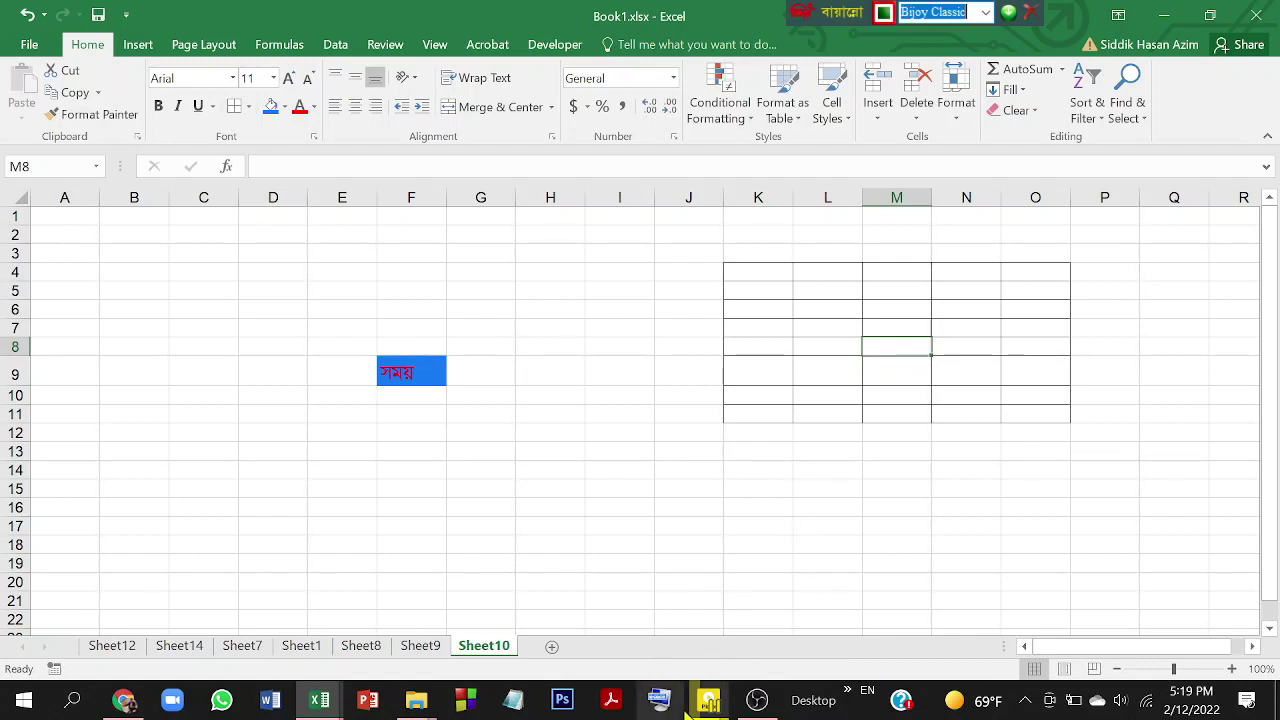
Open the On-Screen Keyboard, enlarge it to examine the Ctrl, Alt and B keys, and close it.
click(674, 709)
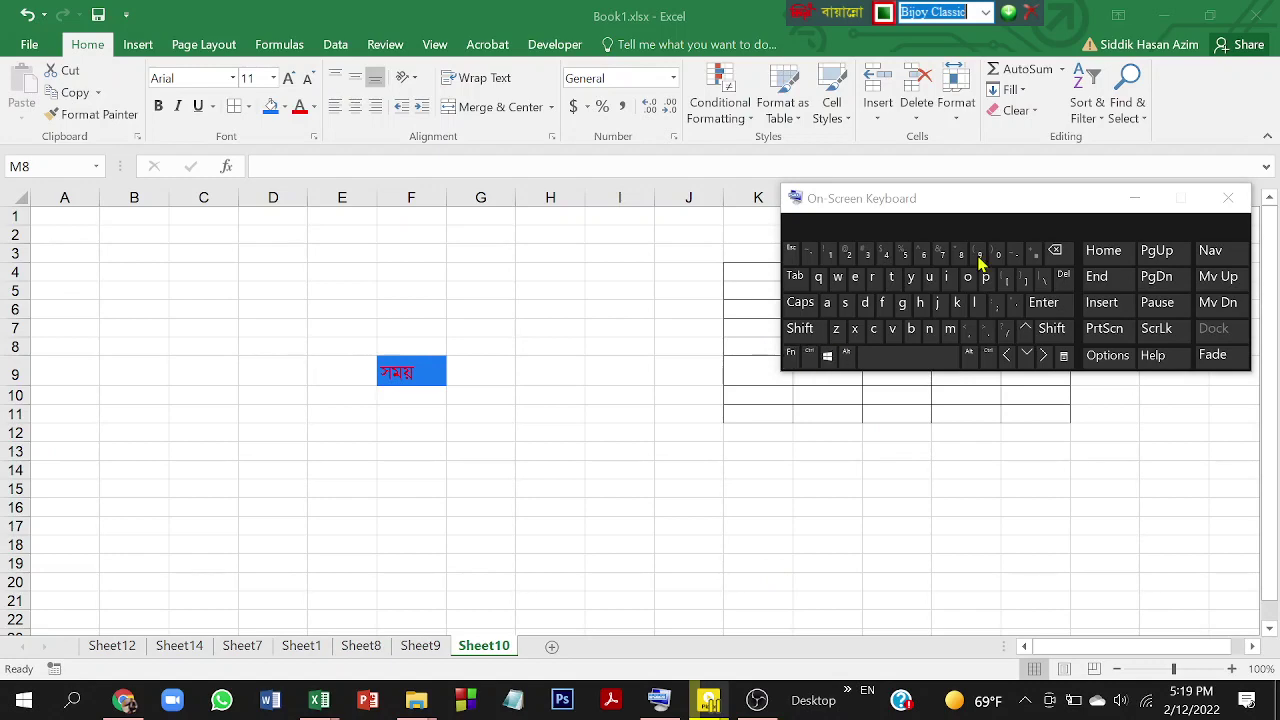
click(785, 190)
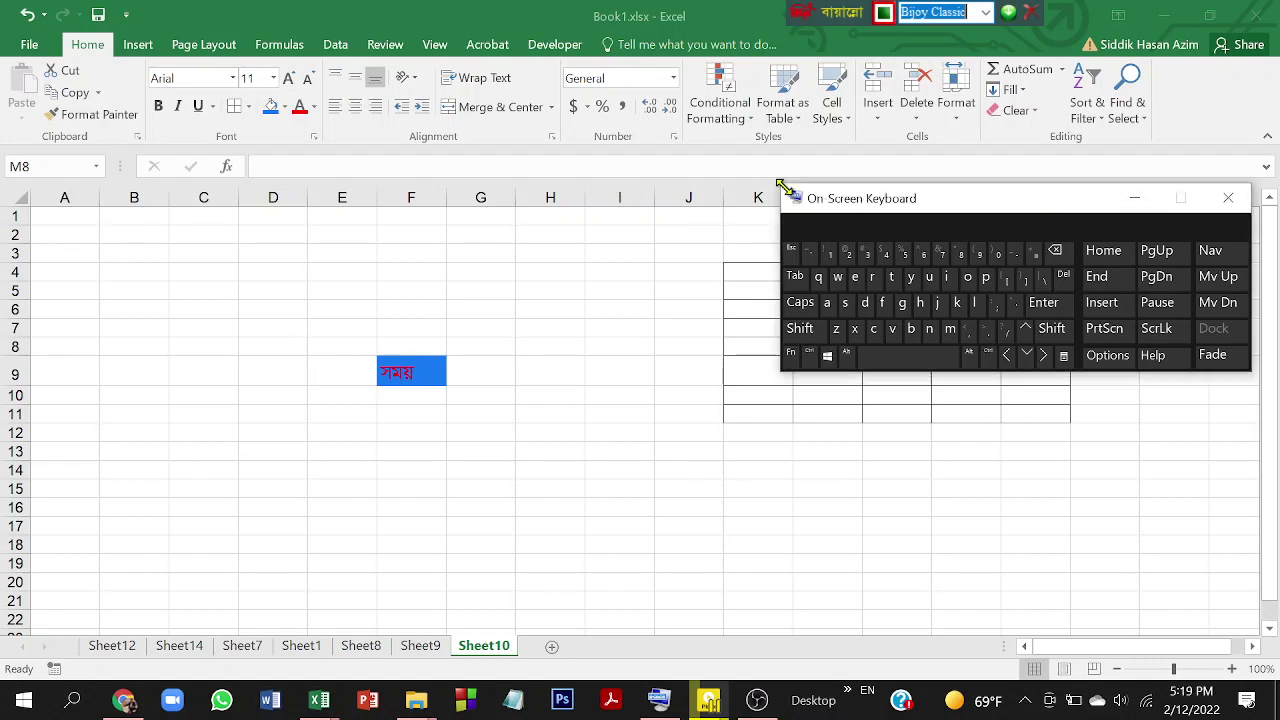
drag(785, 190, 386, 103)
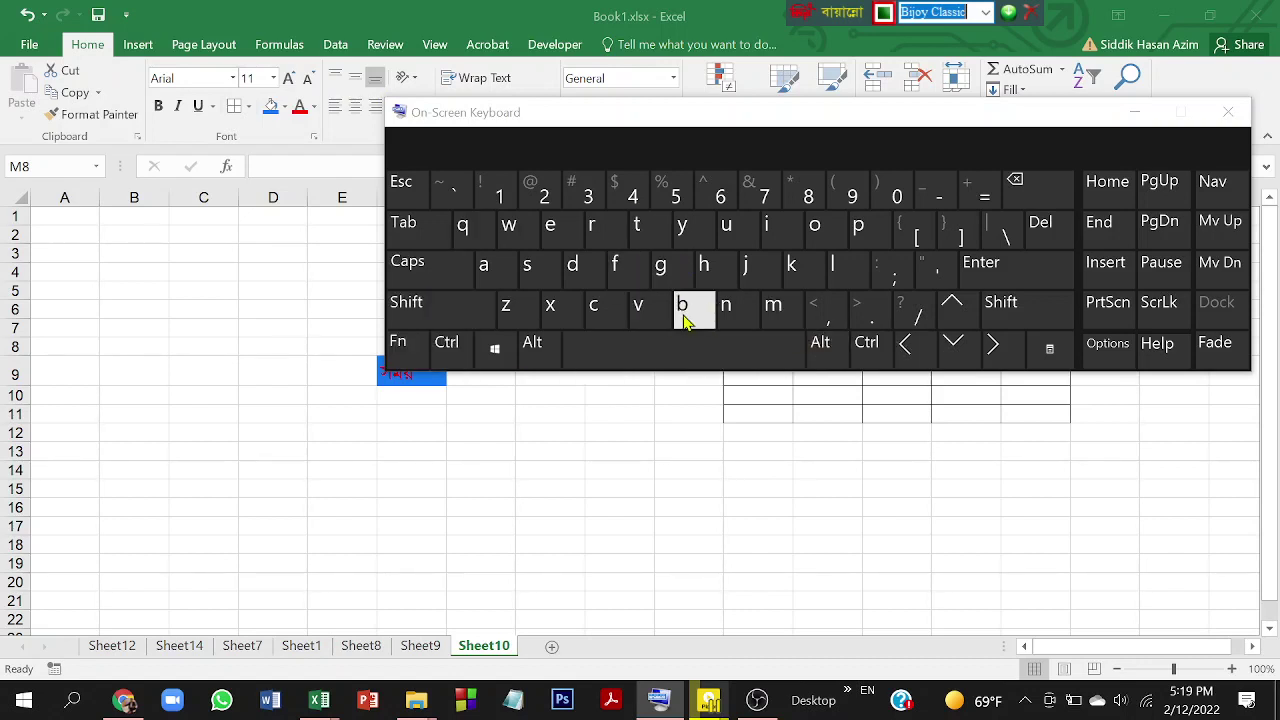
click(1226, 114)
click(829, 343)
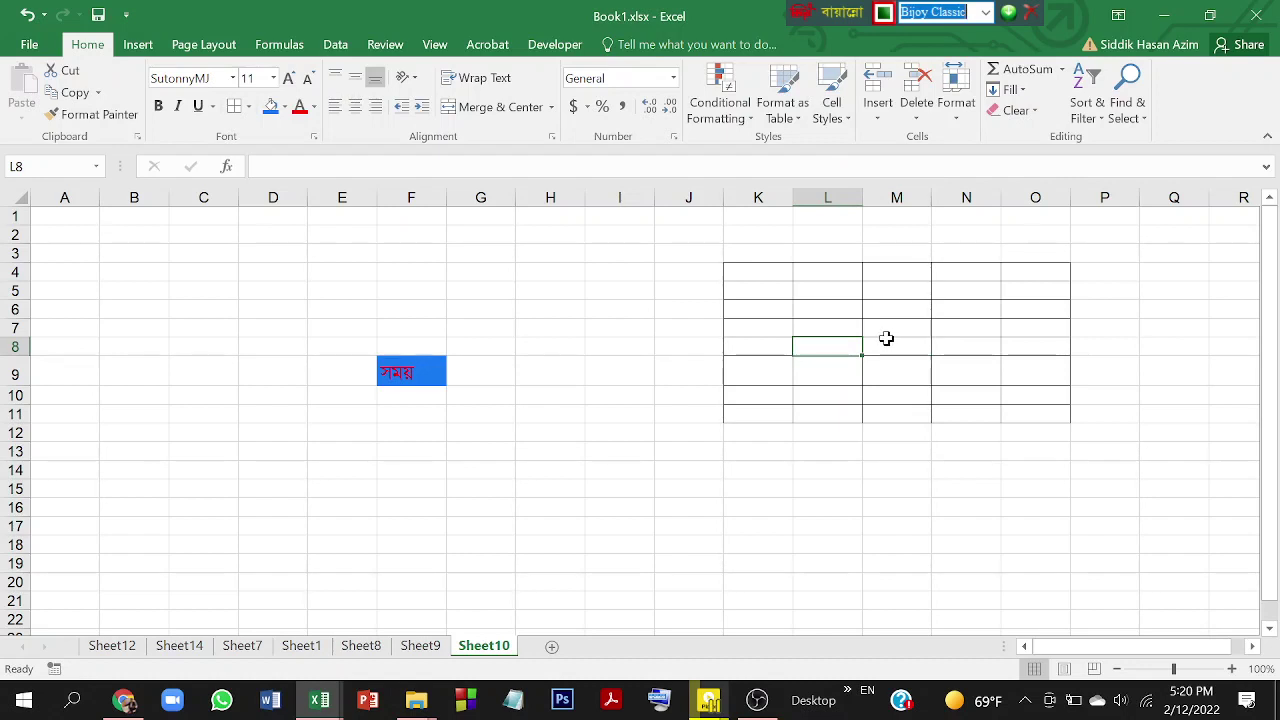
Enter the Bangla text মমস in cell L8 using the Bijoy Classic layout.
text(ggm)
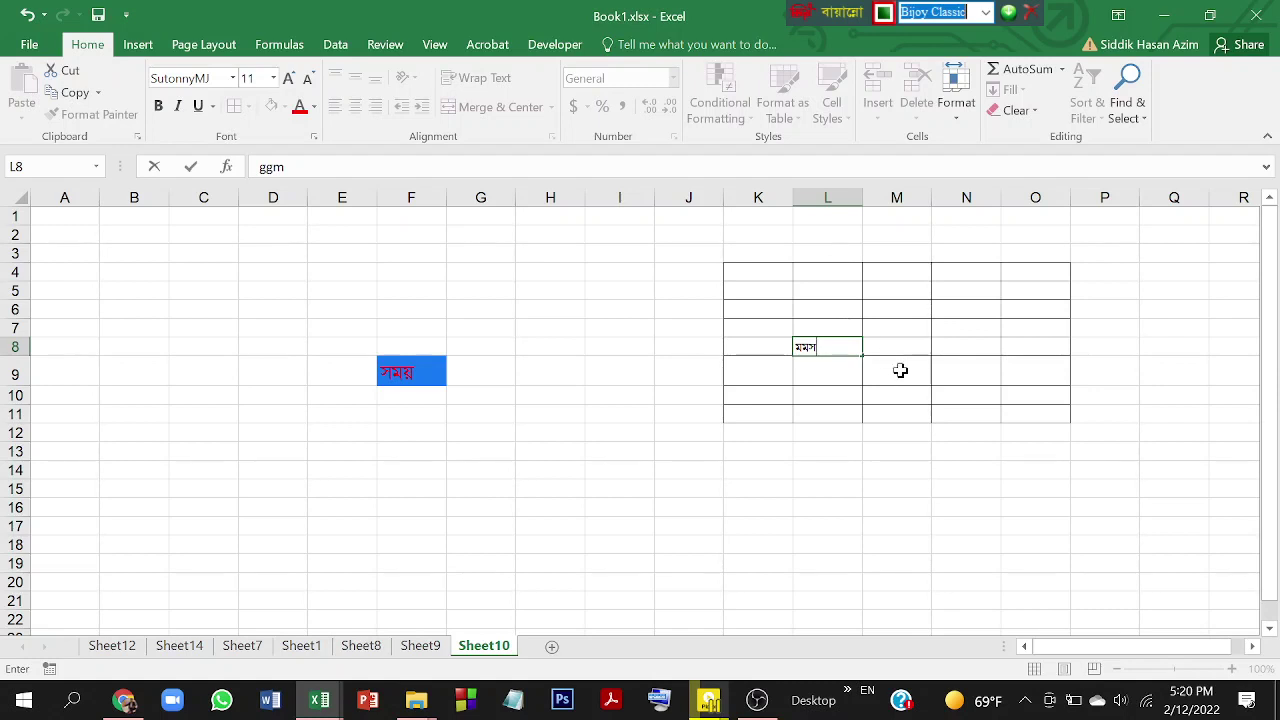
click(880, 331)
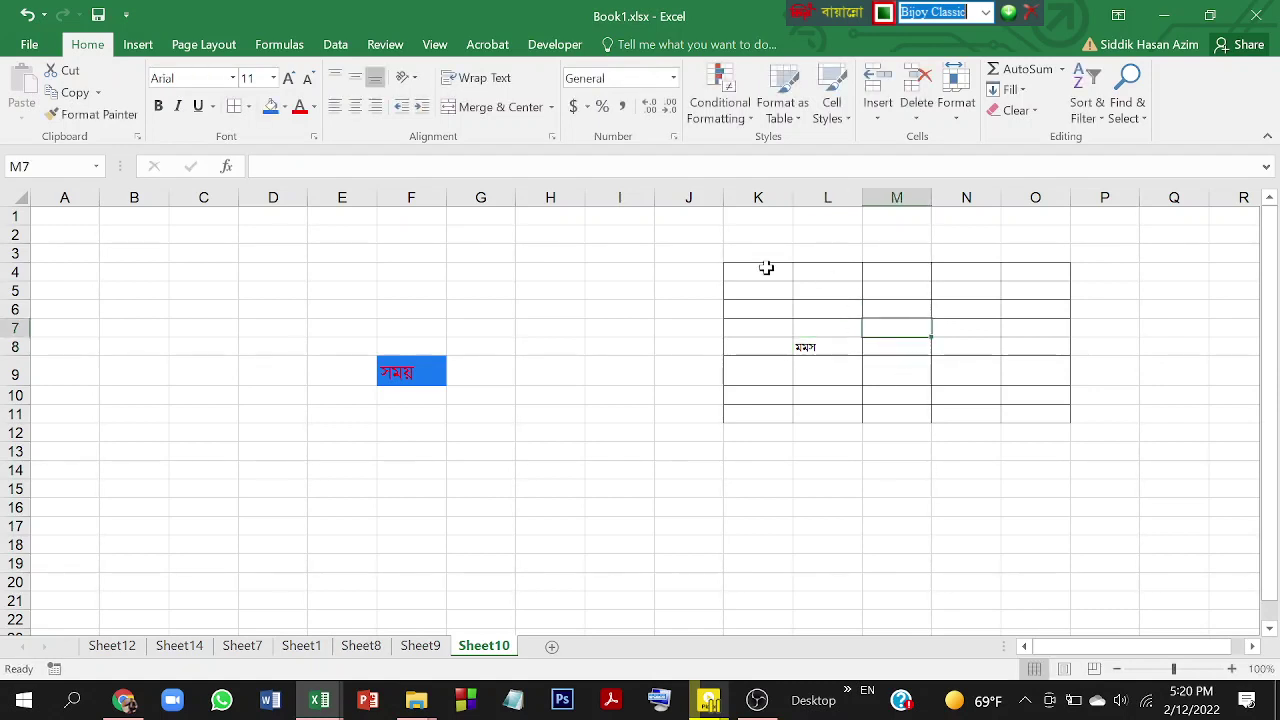
drag(765, 265, 1013, 412)
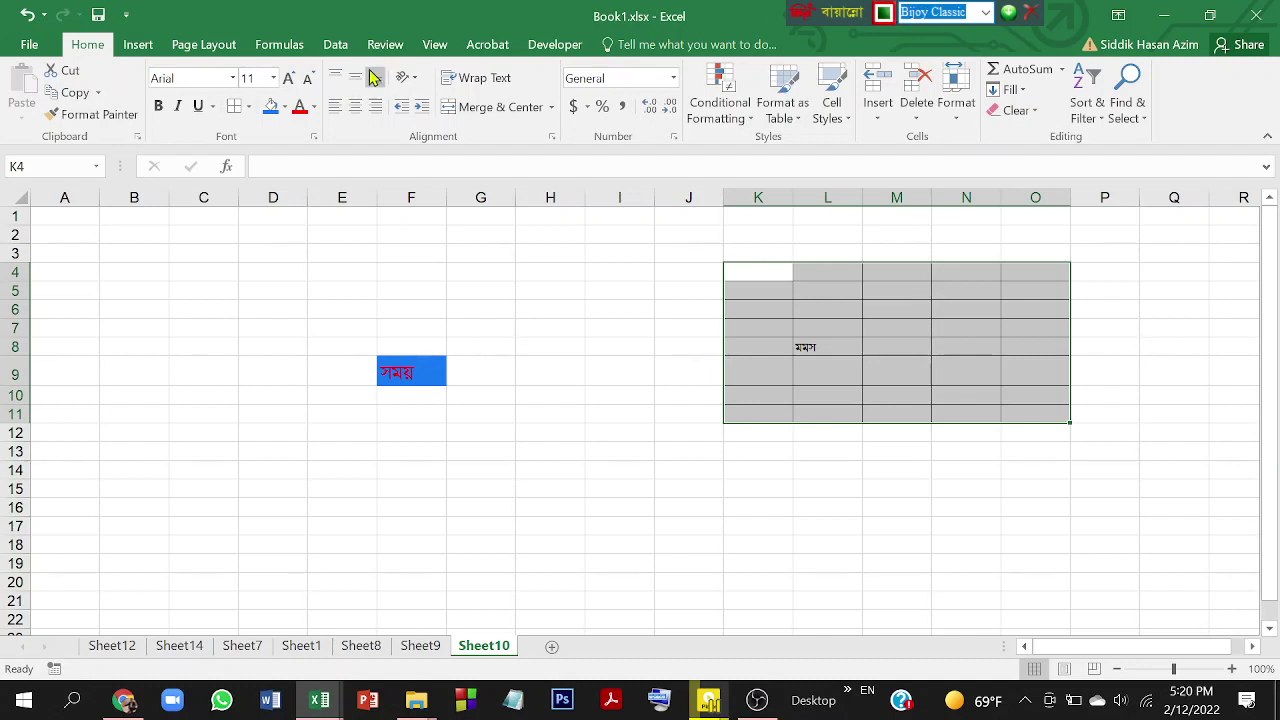
click(232, 78)
click(902, 12)
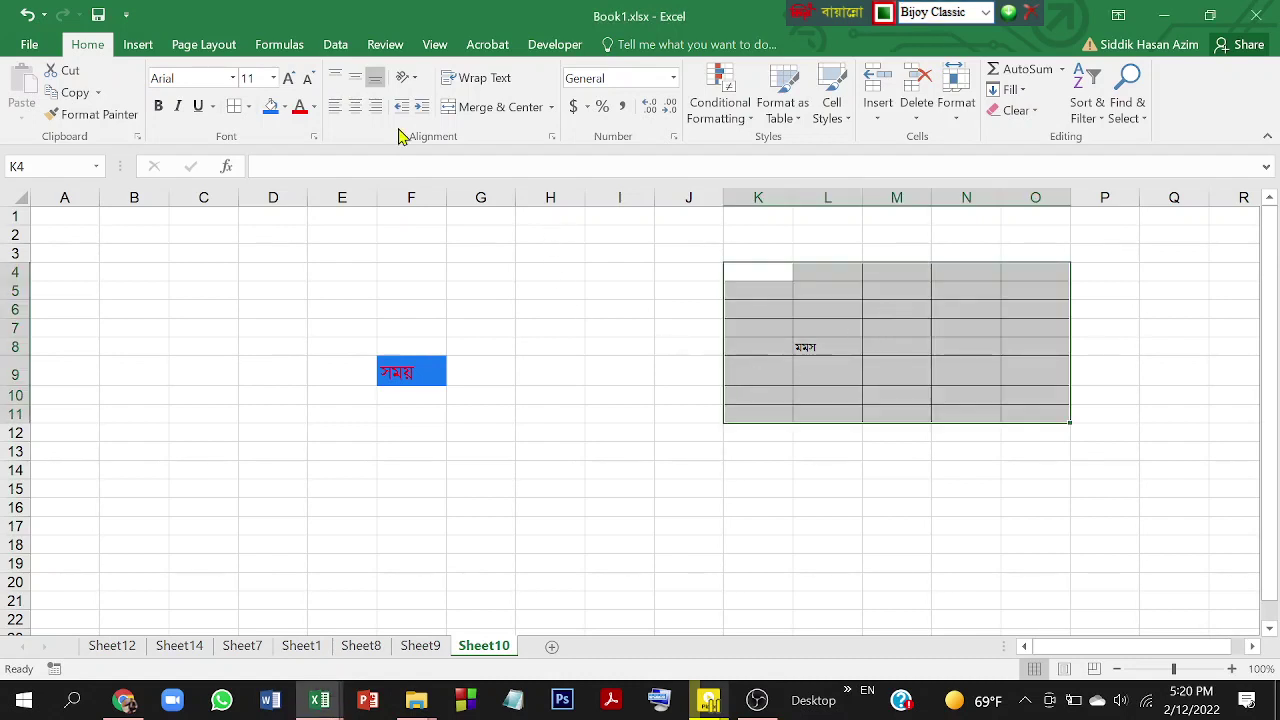
click(598, 252)
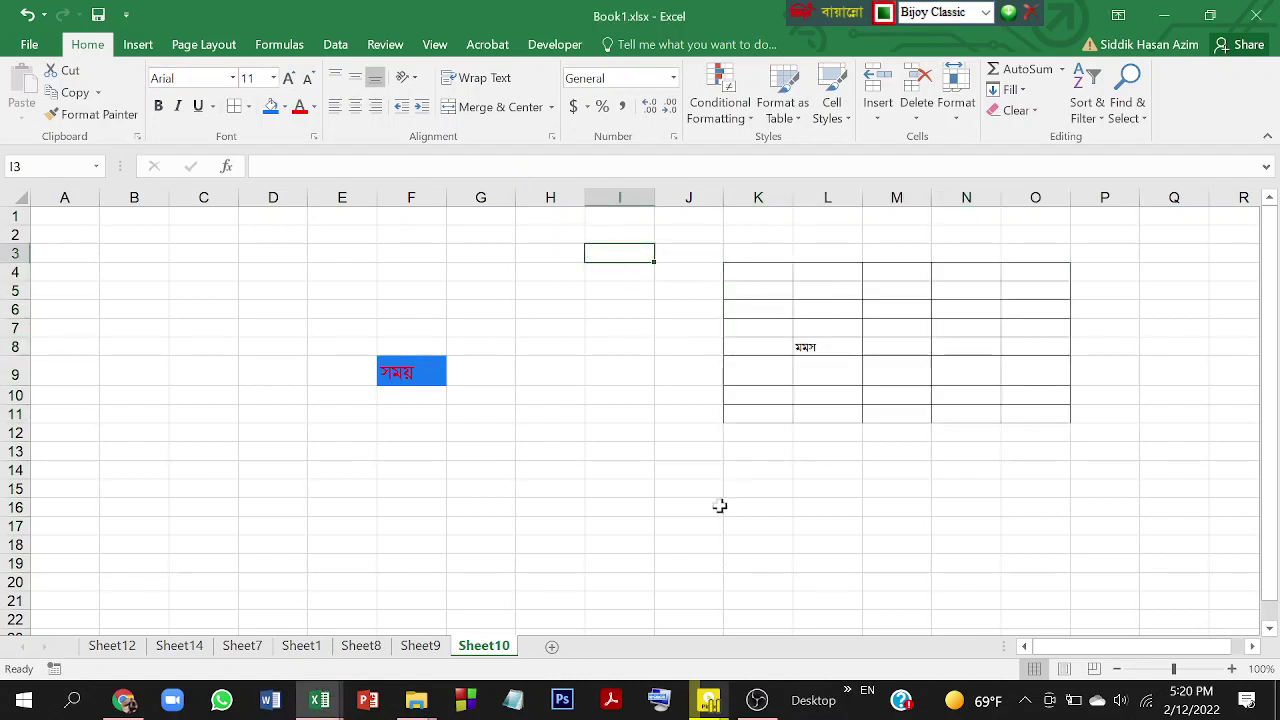
Switch the Bijoy layout to English and set the font of cell J19 to SutonnyMJ.
click(690, 558)
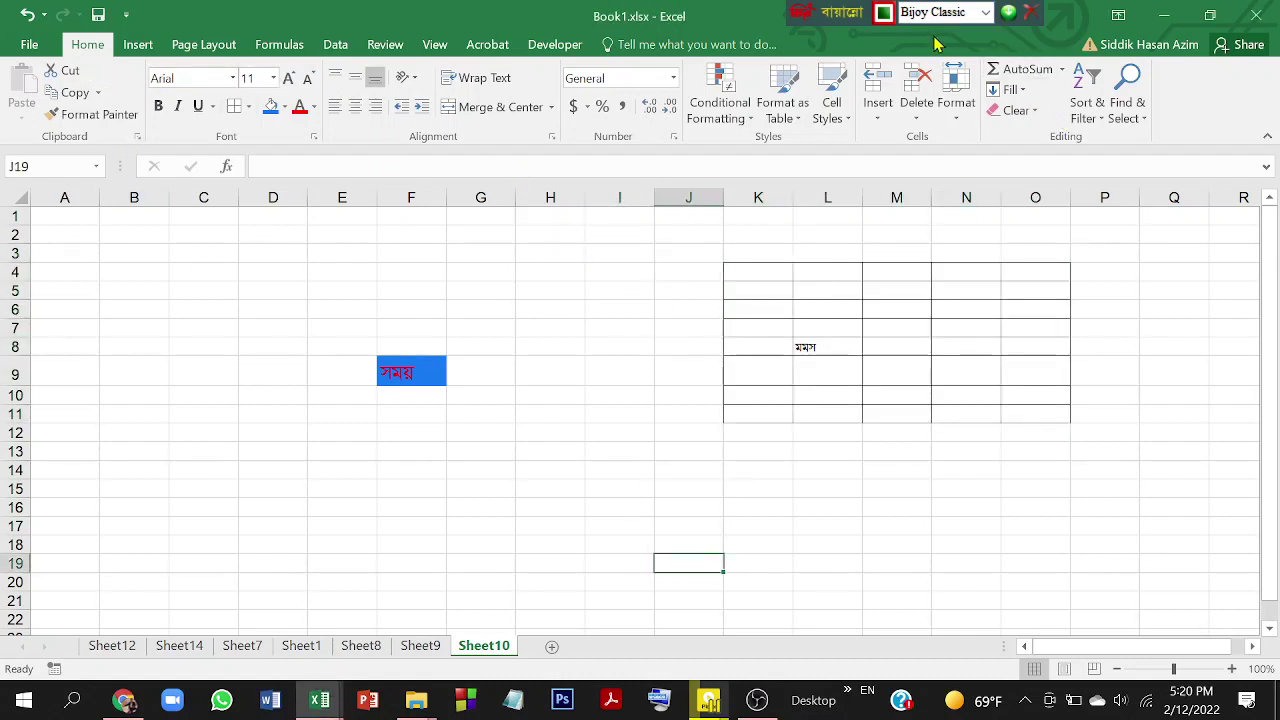
click(884, 13)
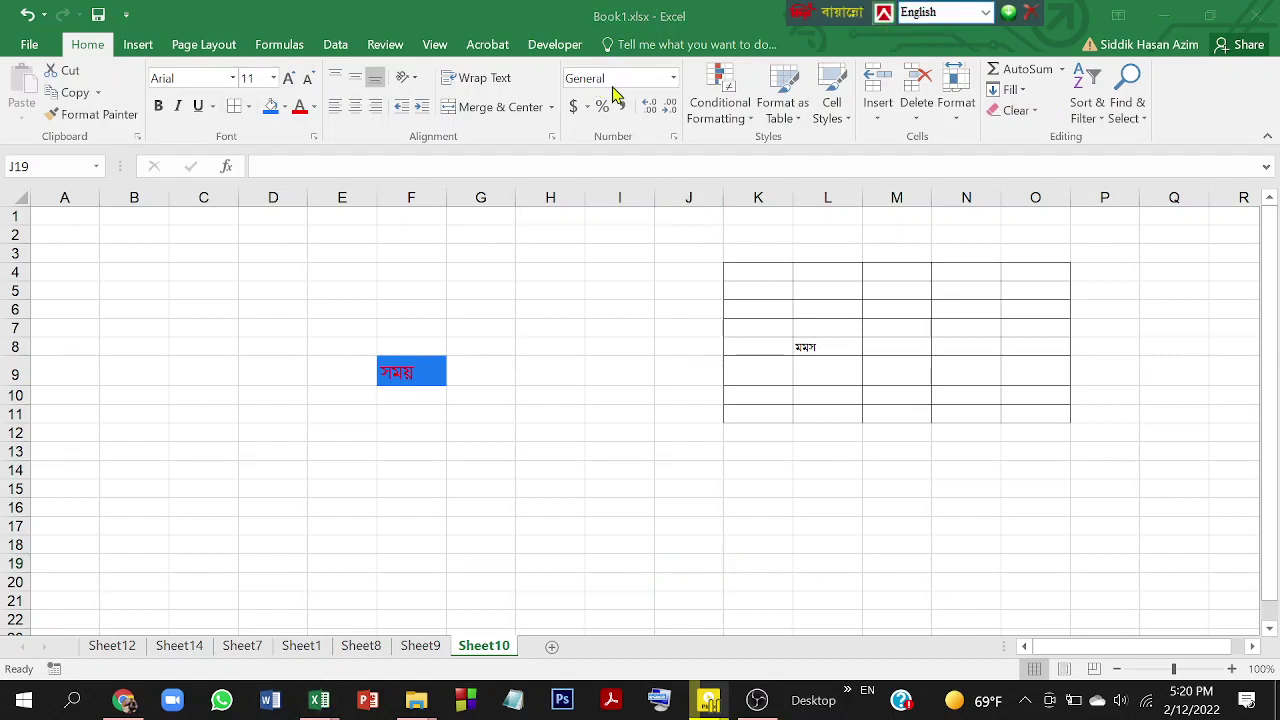
click(222, 100)
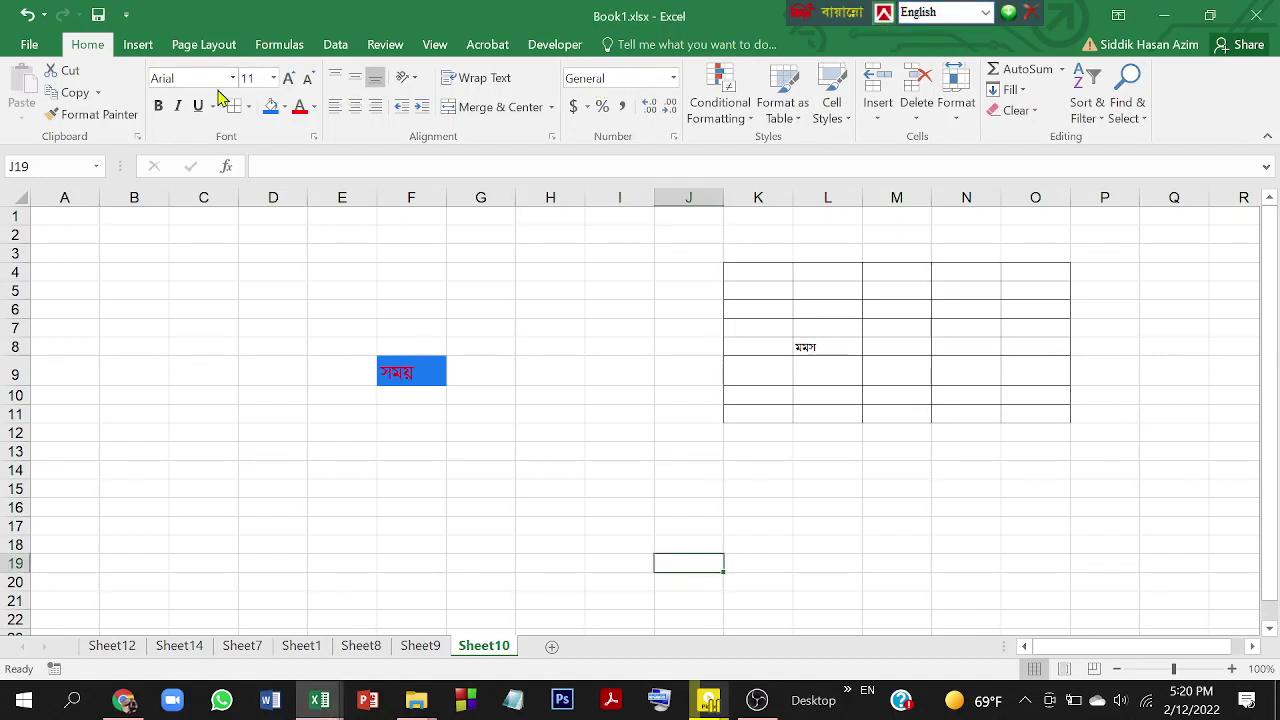
click(209, 79)
text(SutonnyMJ)
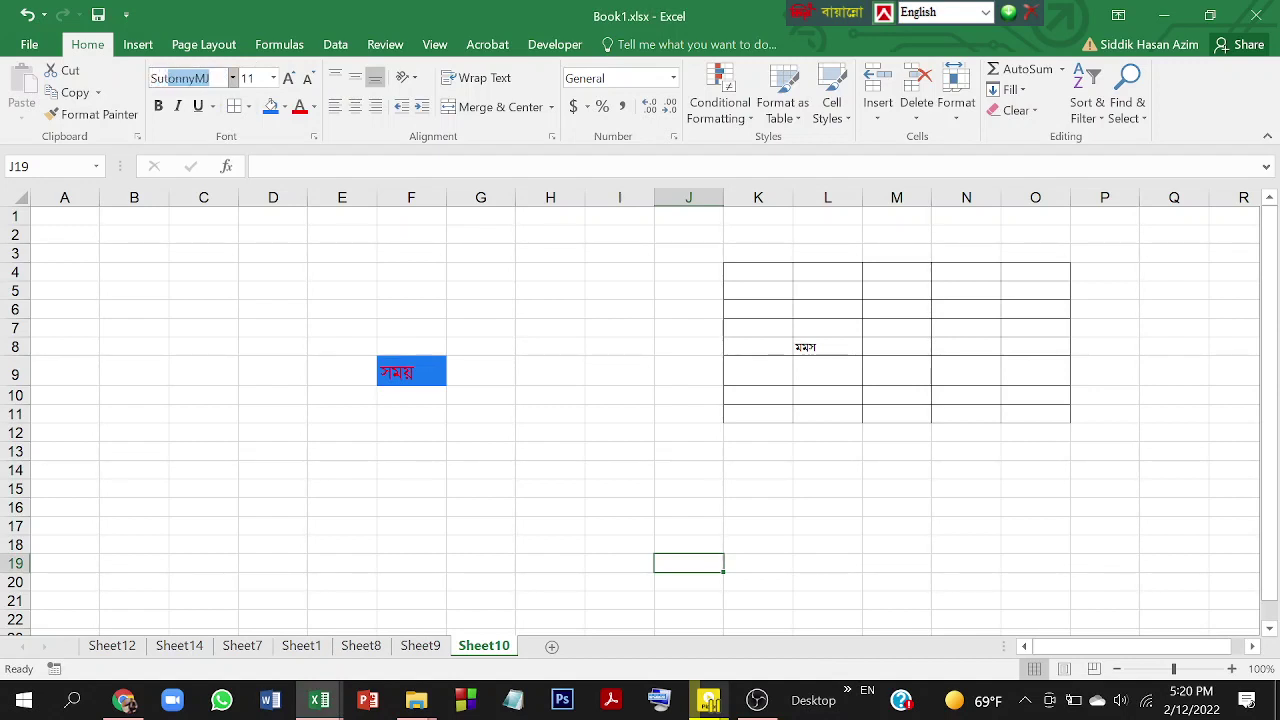
key(Return)
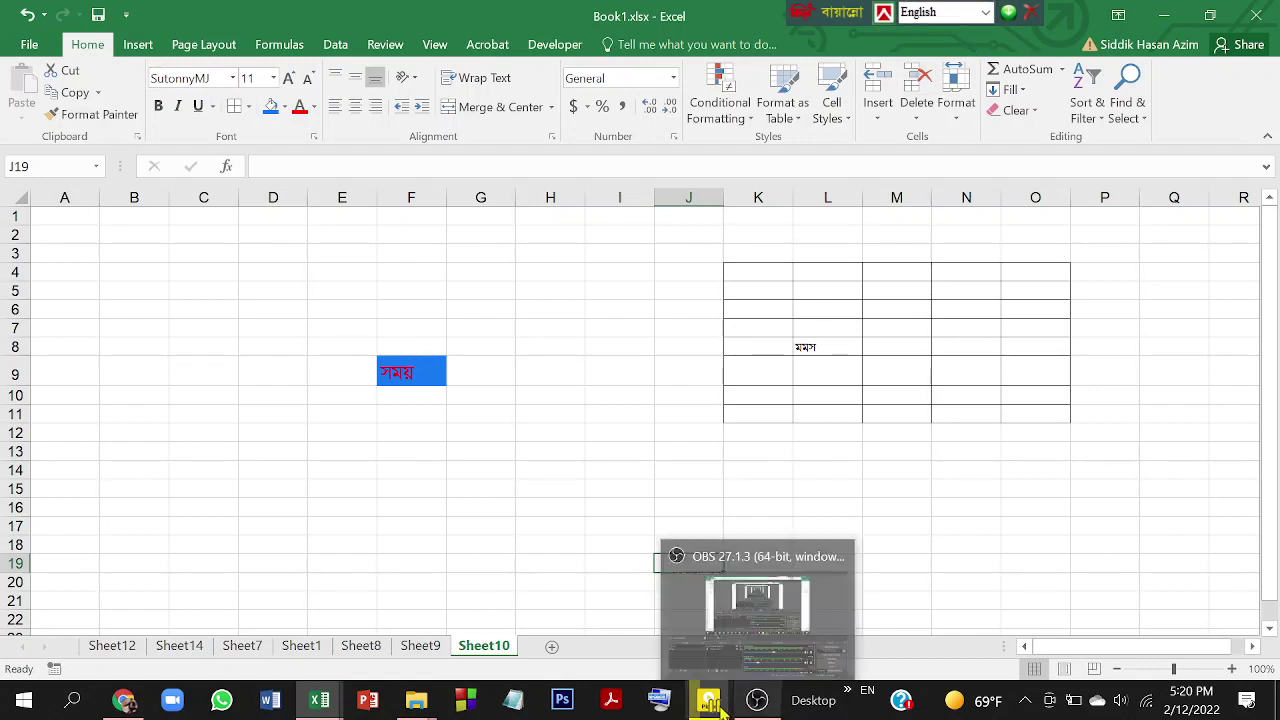
Open the On-Screen Keyboard, shrink it and place it over columns A to G, clear of cell J19.
click(664, 702)
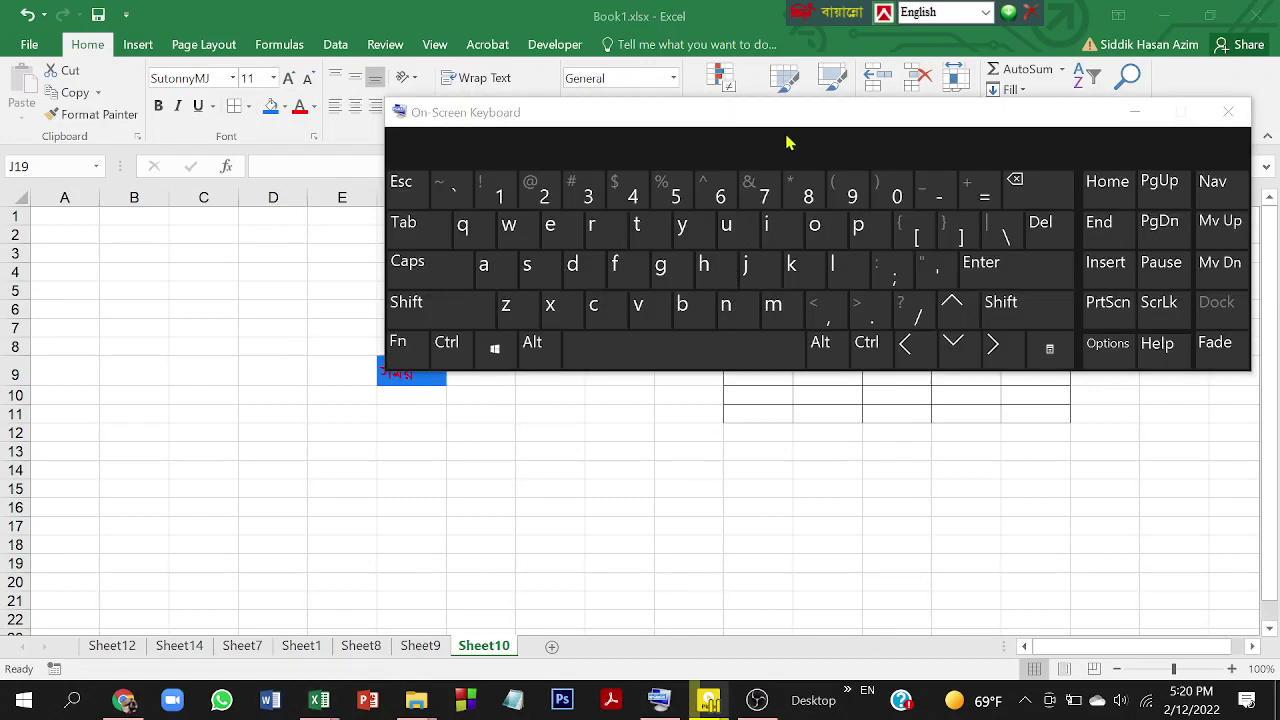
drag(791, 118, 457, 183)
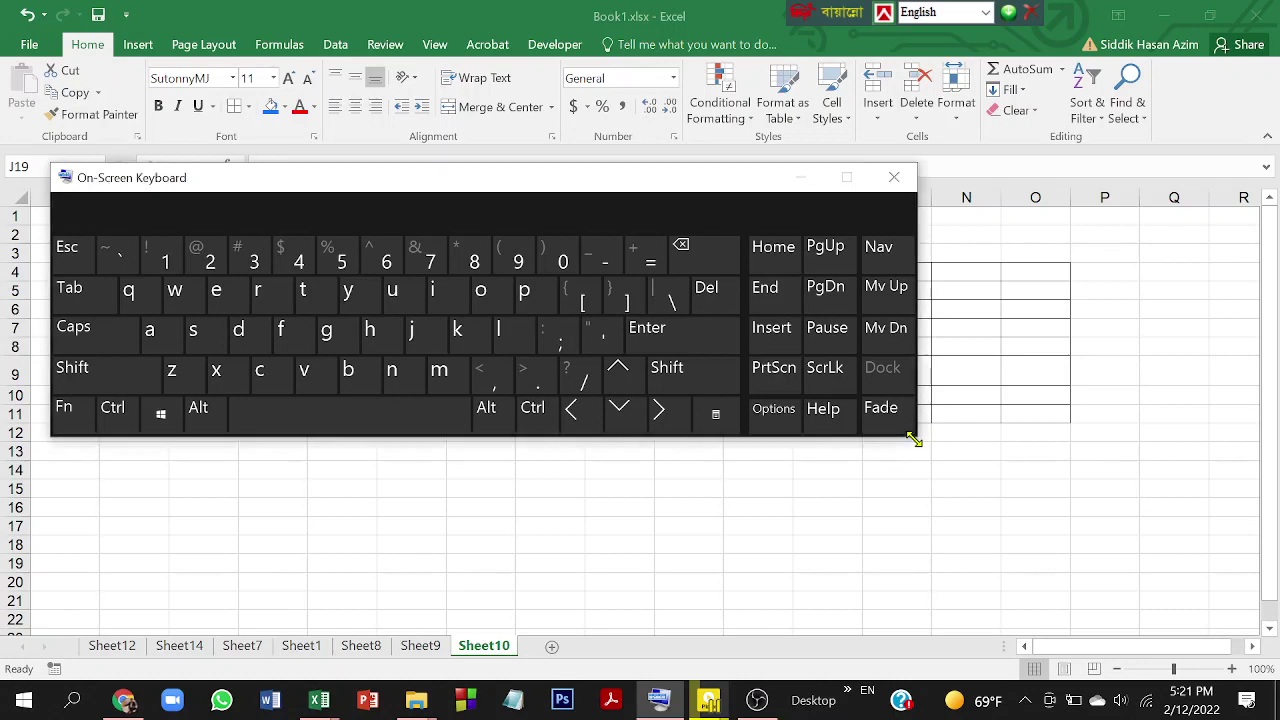
drag(916, 436, 404, 445)
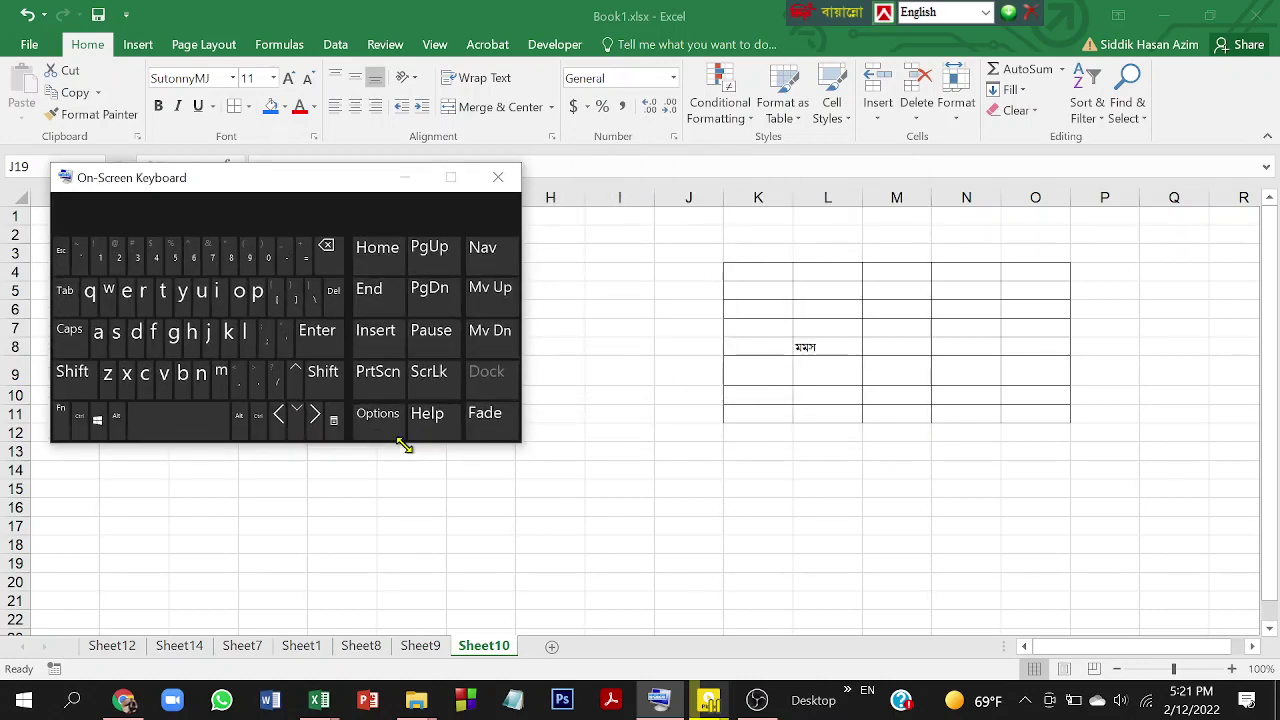
drag(300, 182, 281, 391)
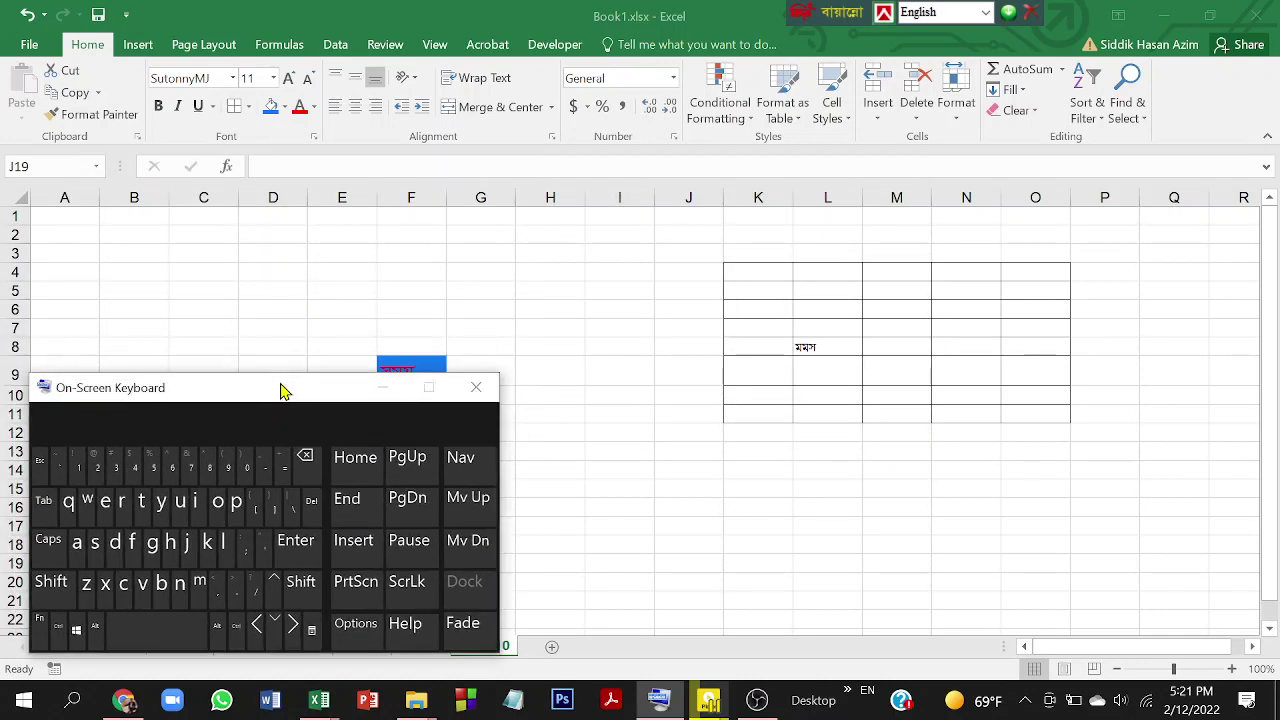
Enter the letters m and n in cell J19 from the On-Screen Keyboard with the English layout.
click(943, 317)
click(687, 565)
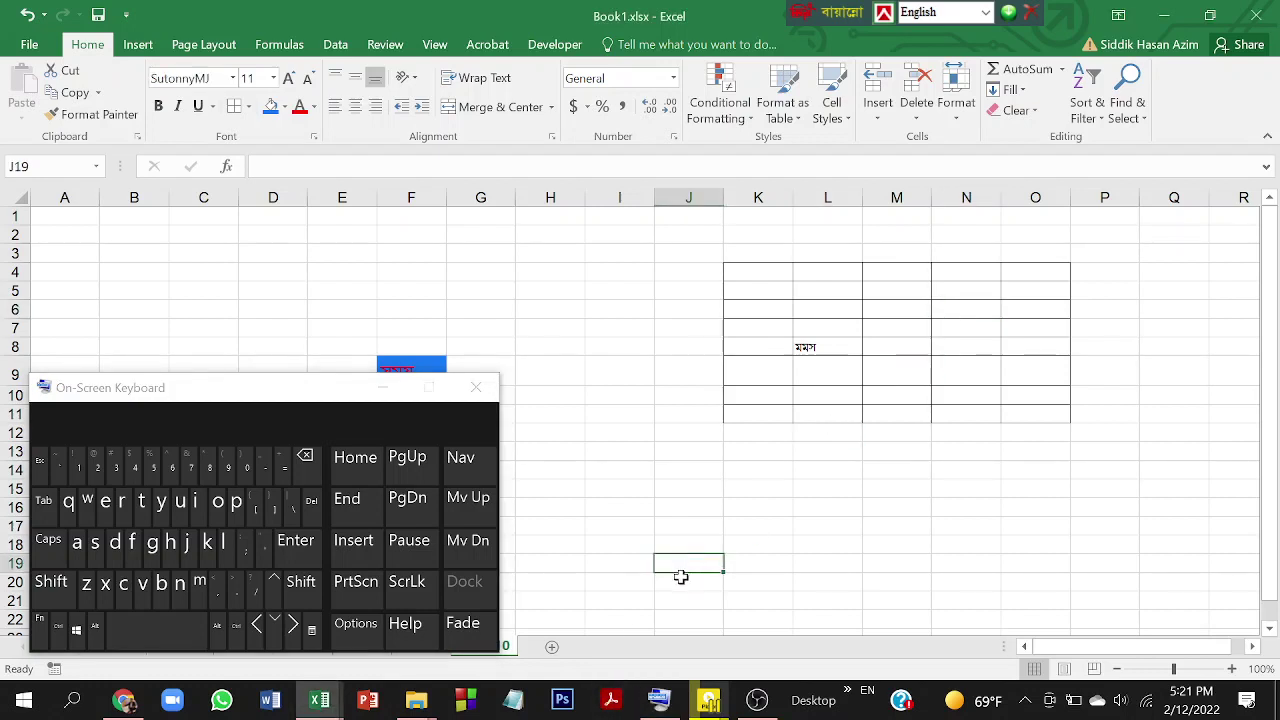
click(204, 600)
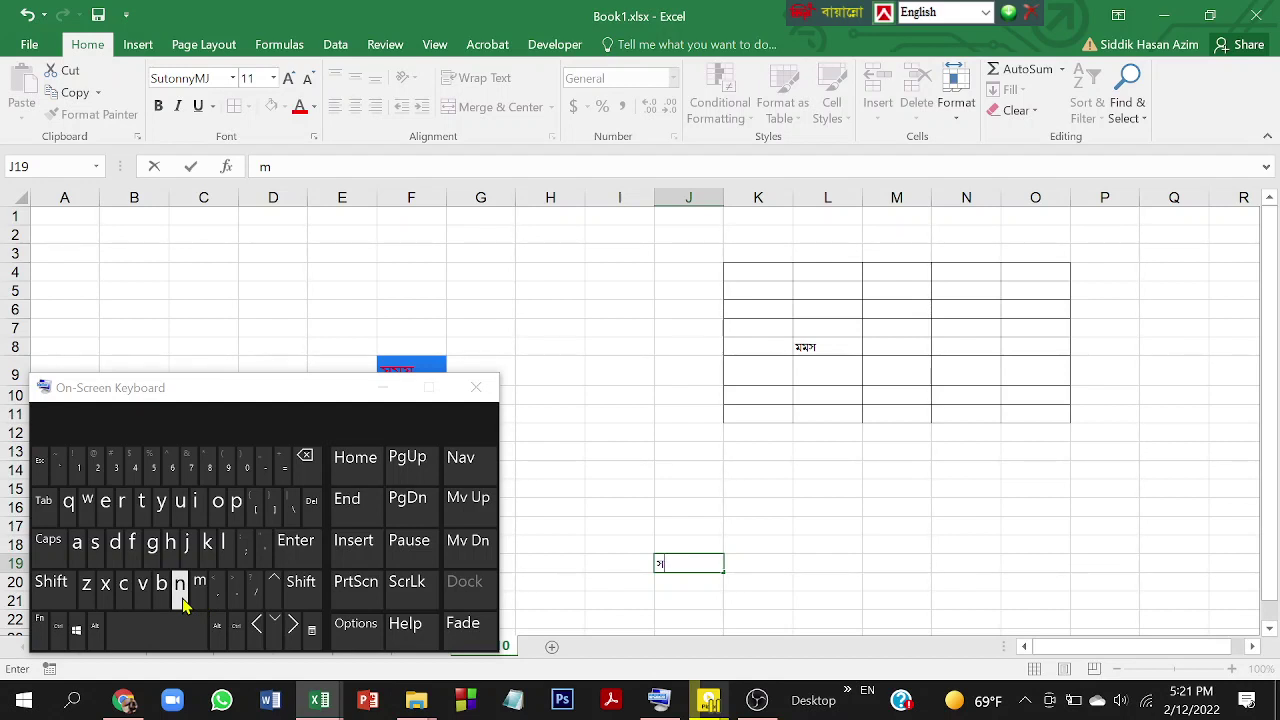
click(181, 588)
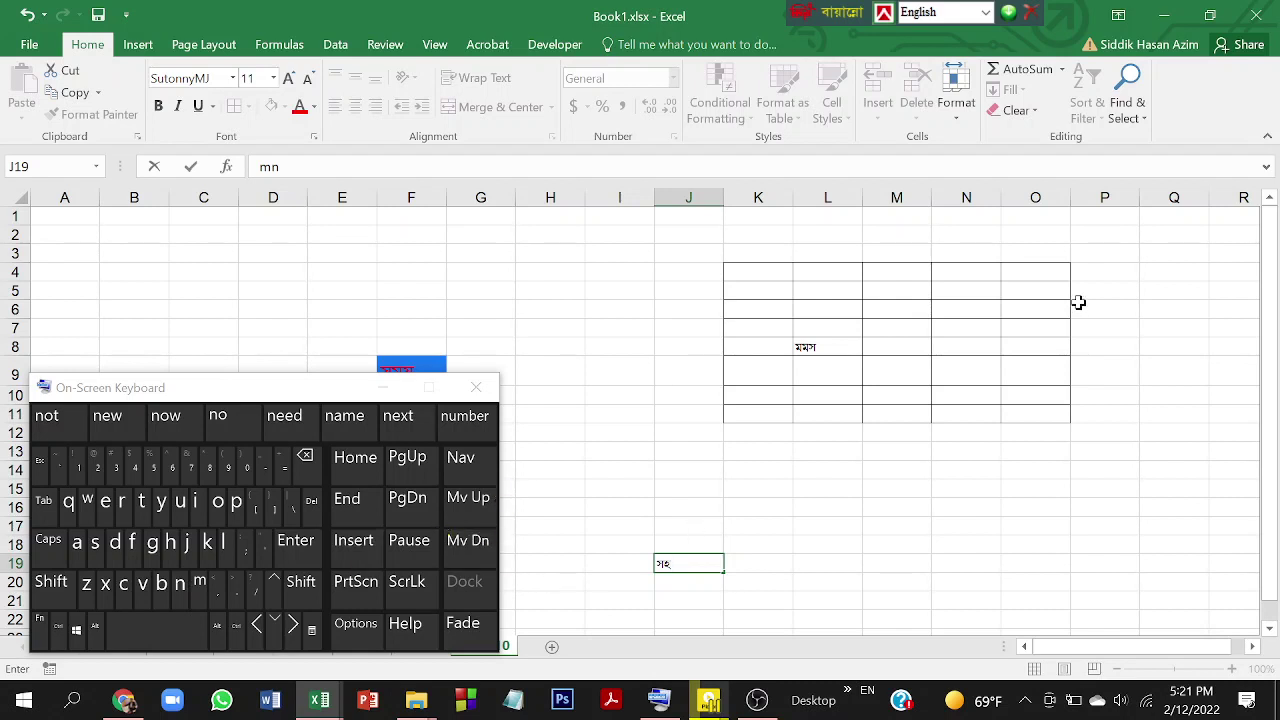
Switch the layout to Bijoy Classic, clear J19 and enter মশ with m and Shift+M on the On-Screen Keyboard.
click(883, 15)
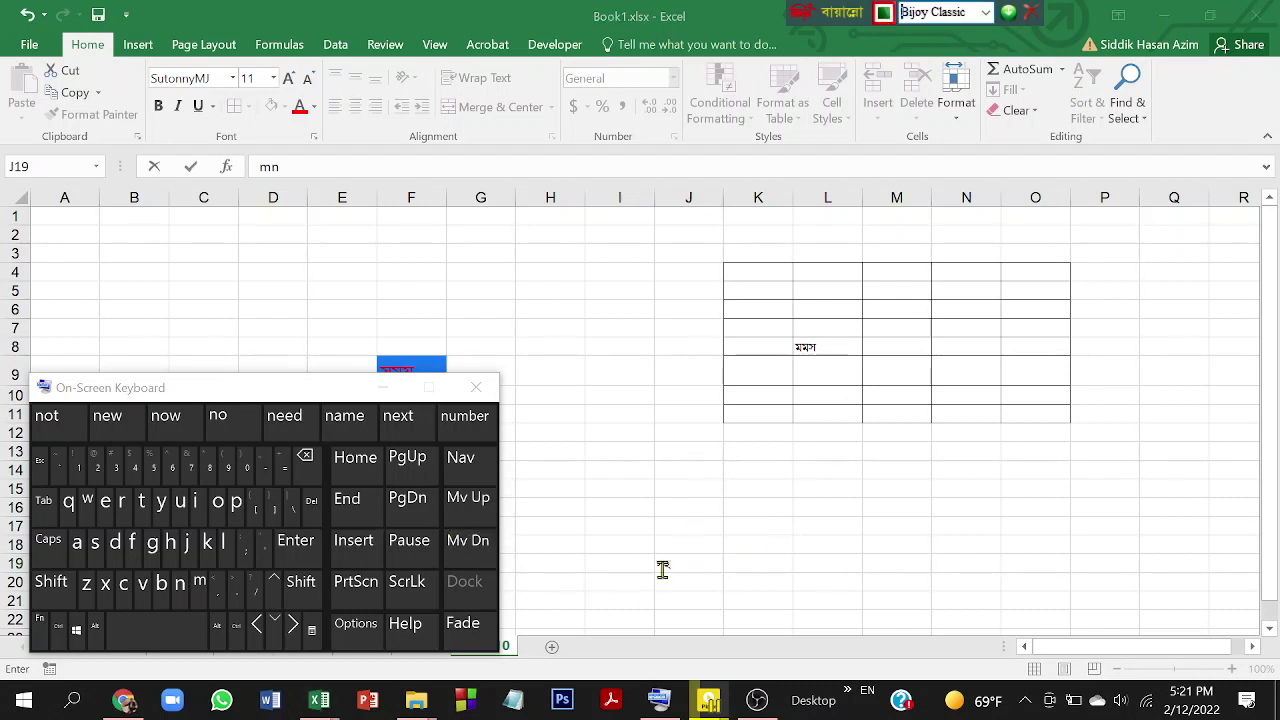
click(682, 564)
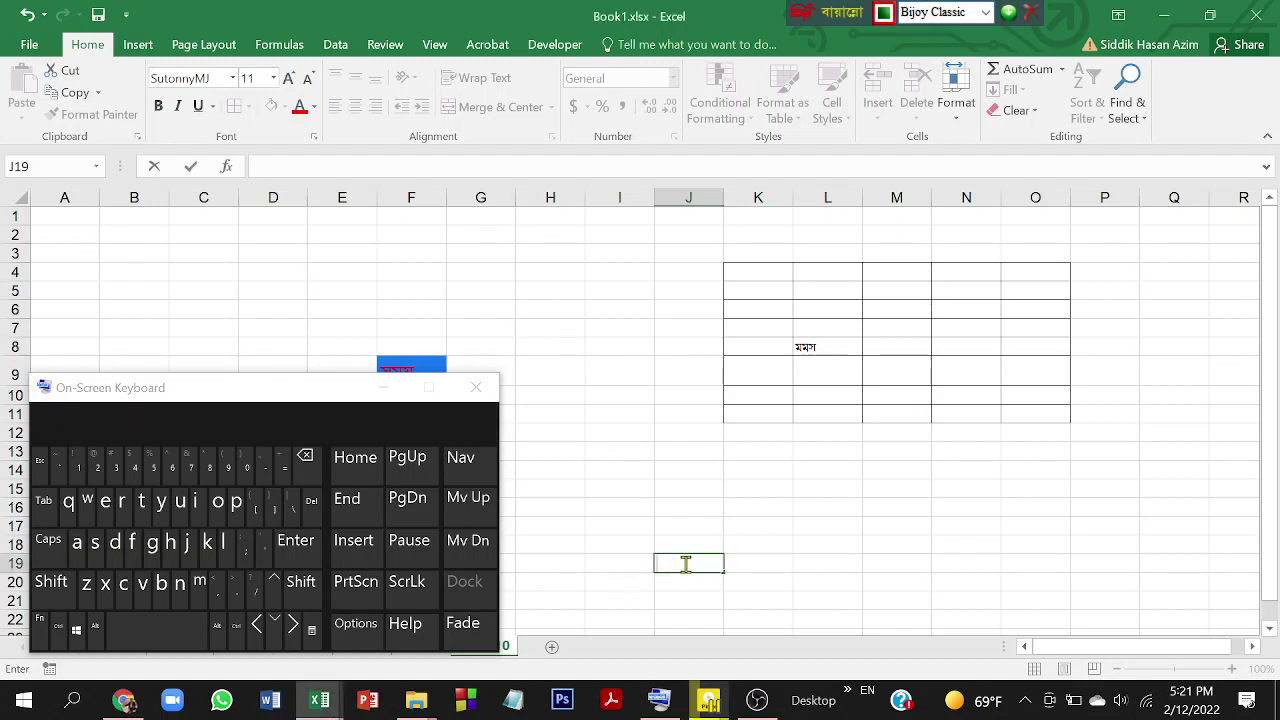
click(196, 592)
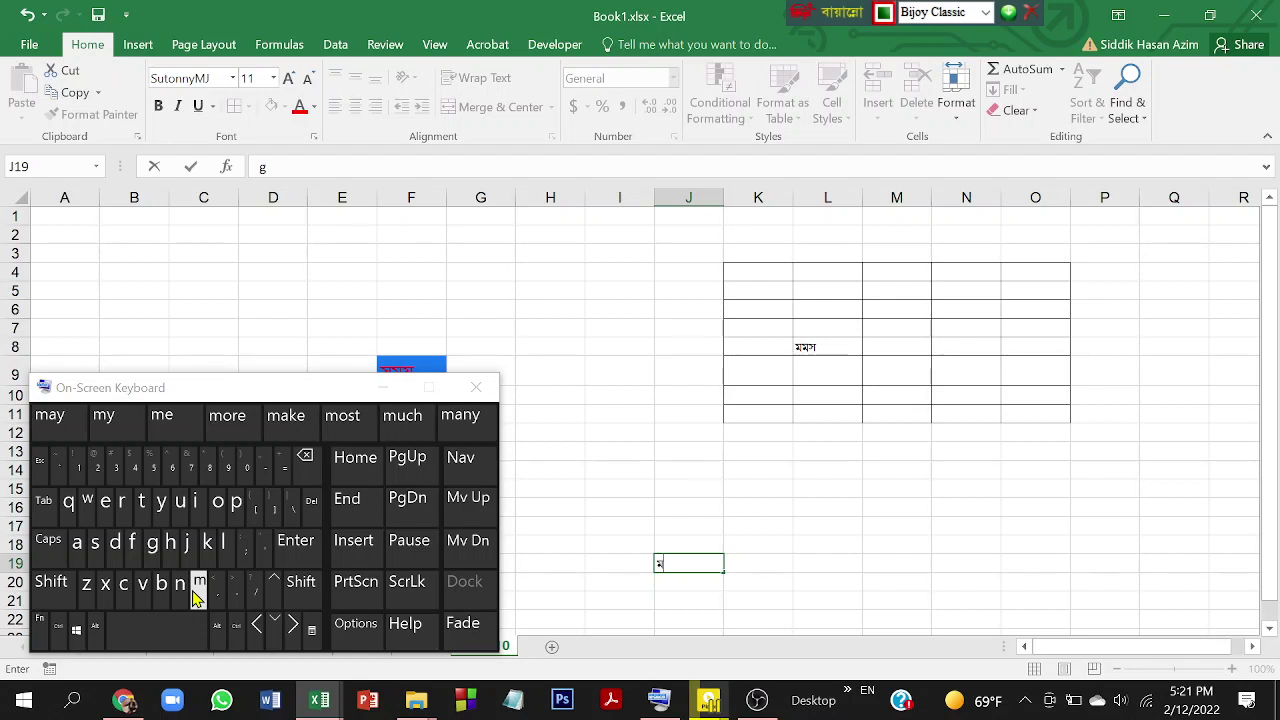
click(50, 584)
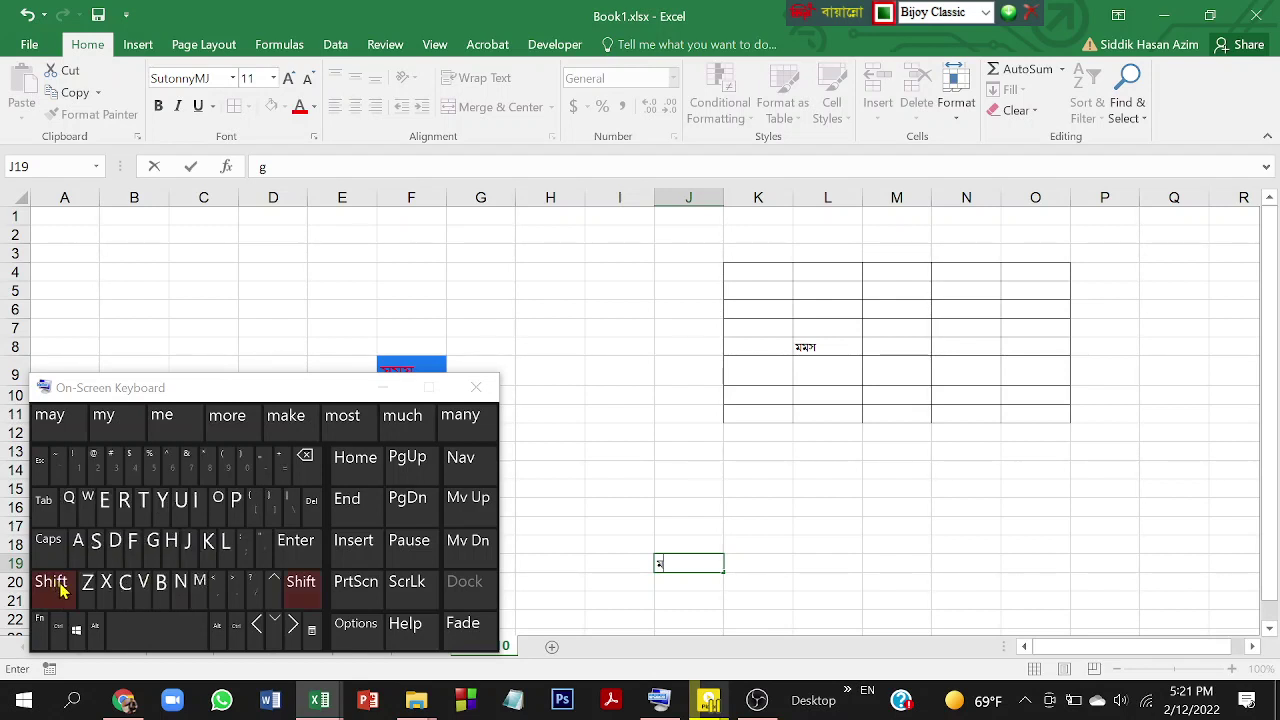
click(197, 587)
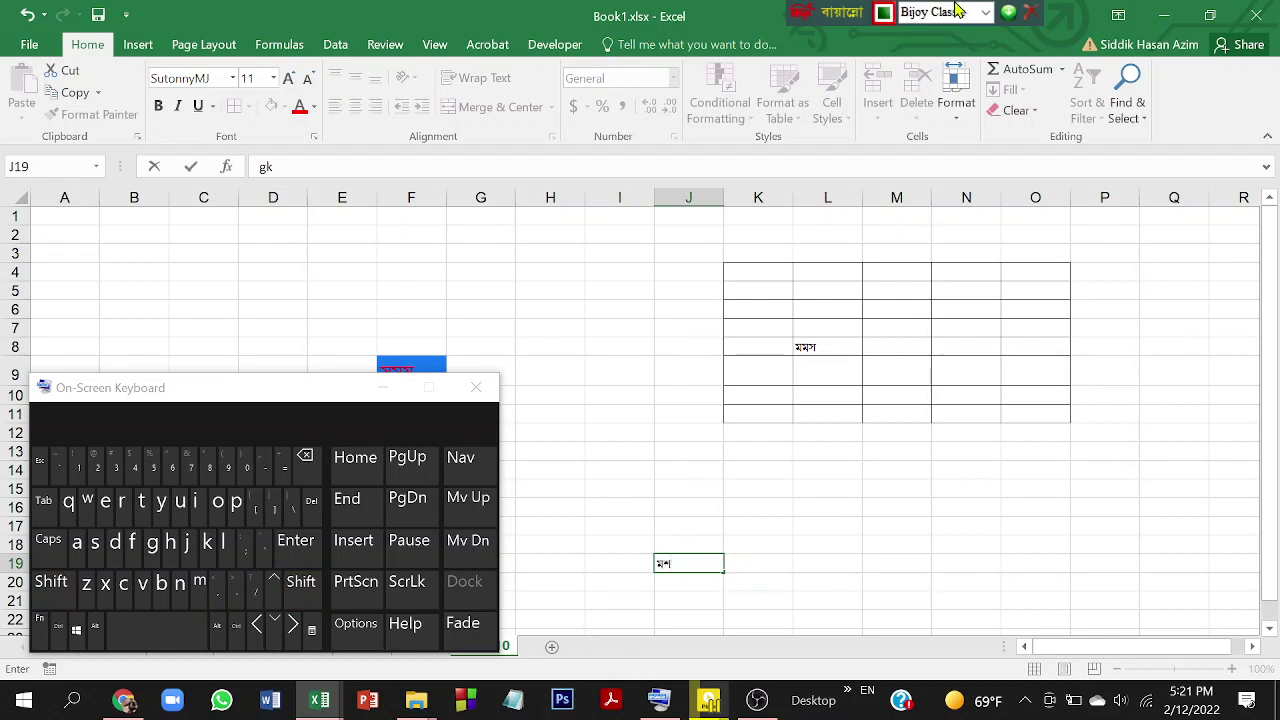
click(905, 13)
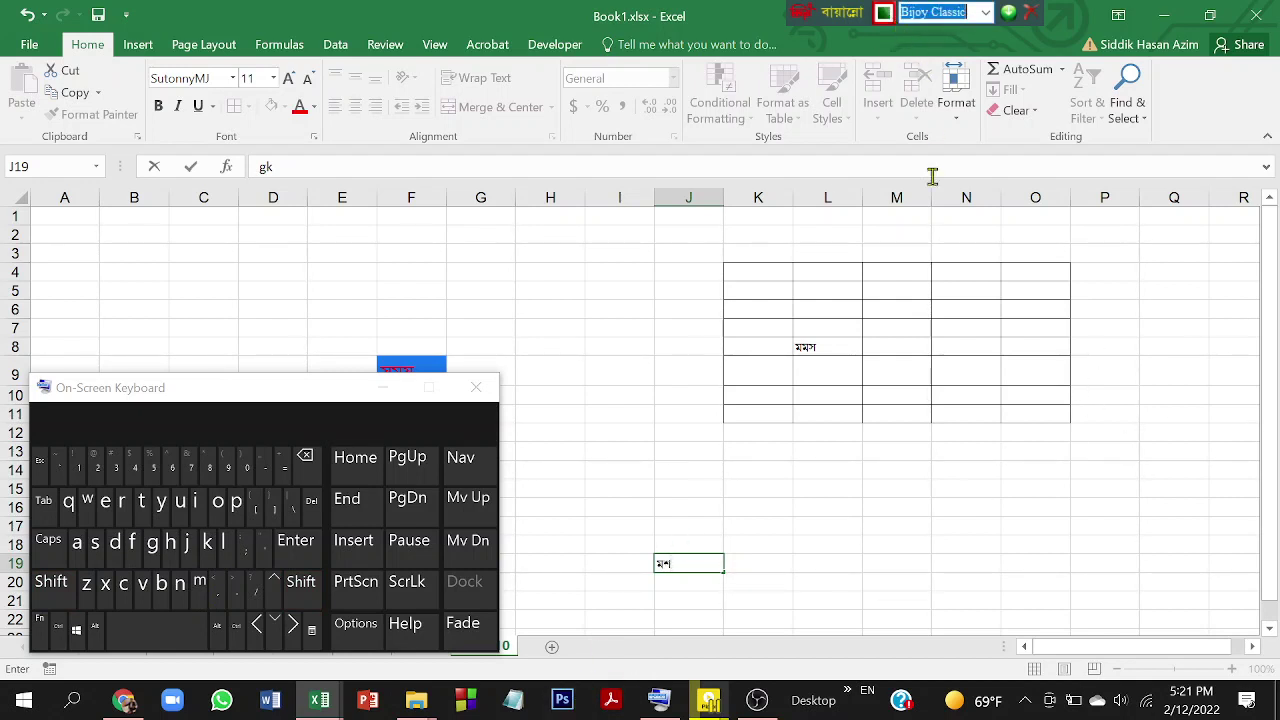